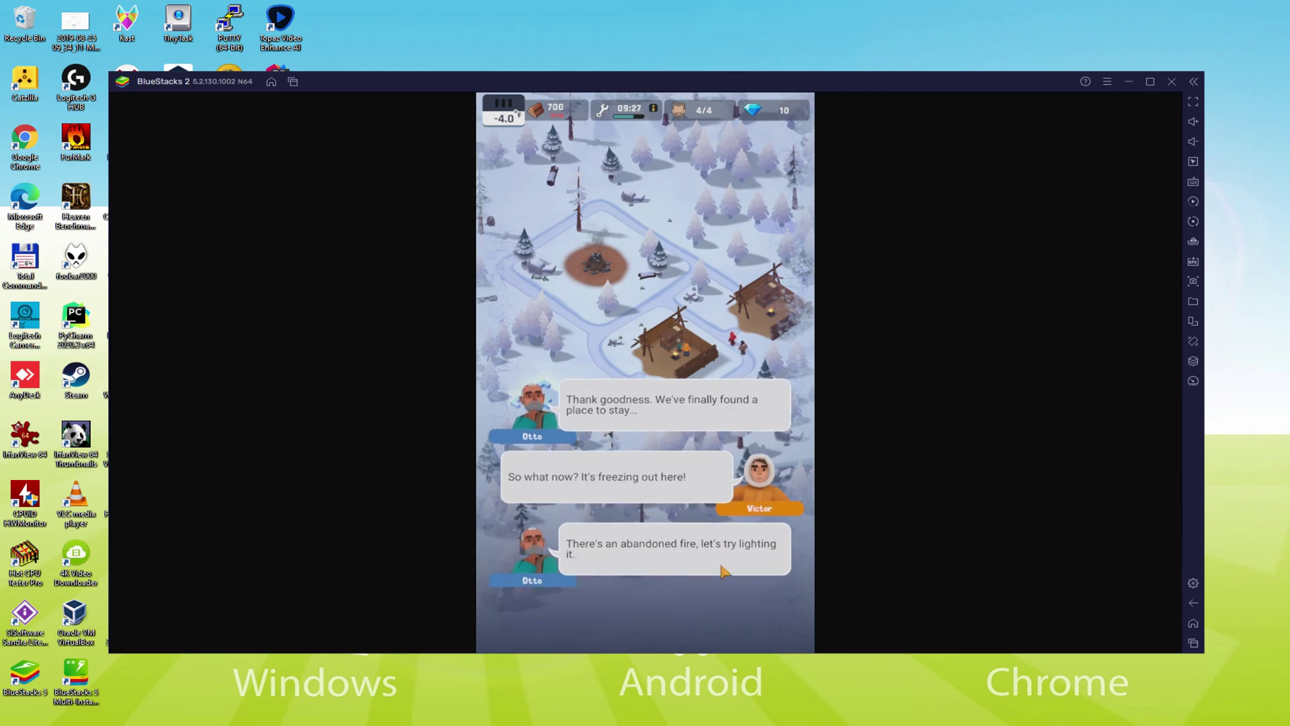
# Dismiss the survivors' conversation and switch the fire pit's FIRE toggle from OFF to ON.
pyautogui.click(656, 627)
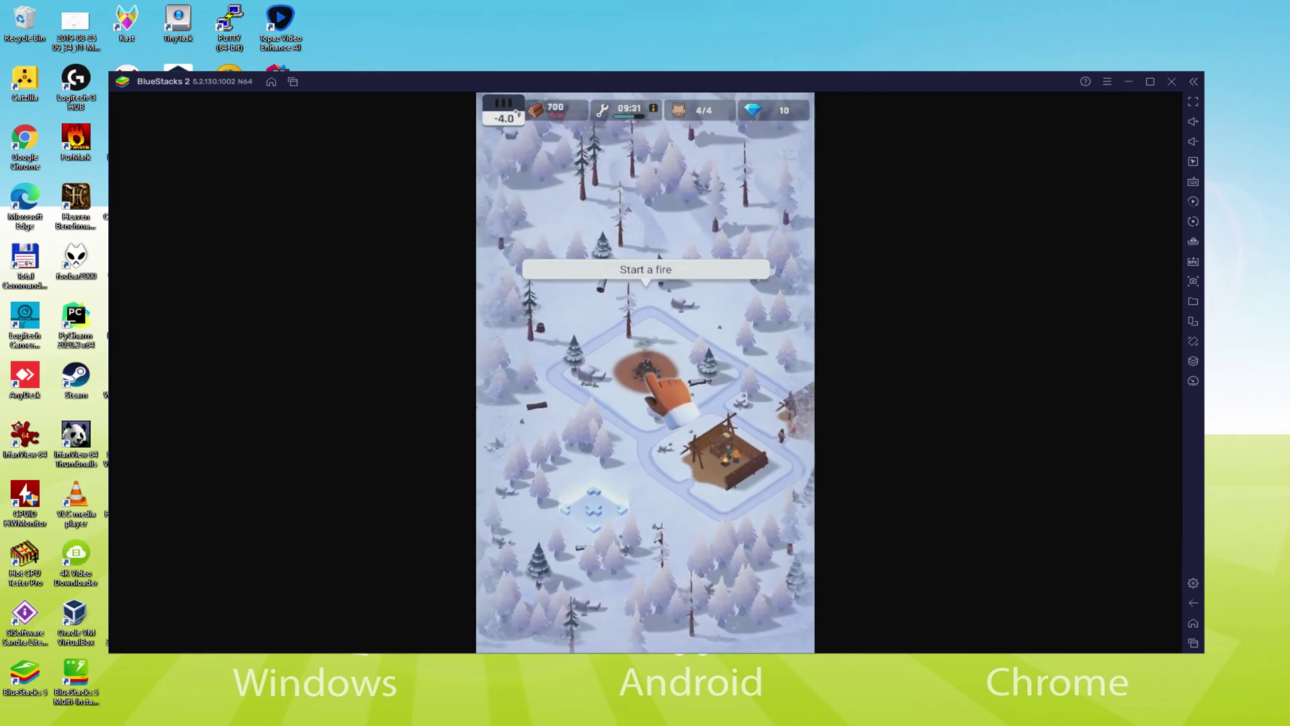
pyautogui.click(666, 413)
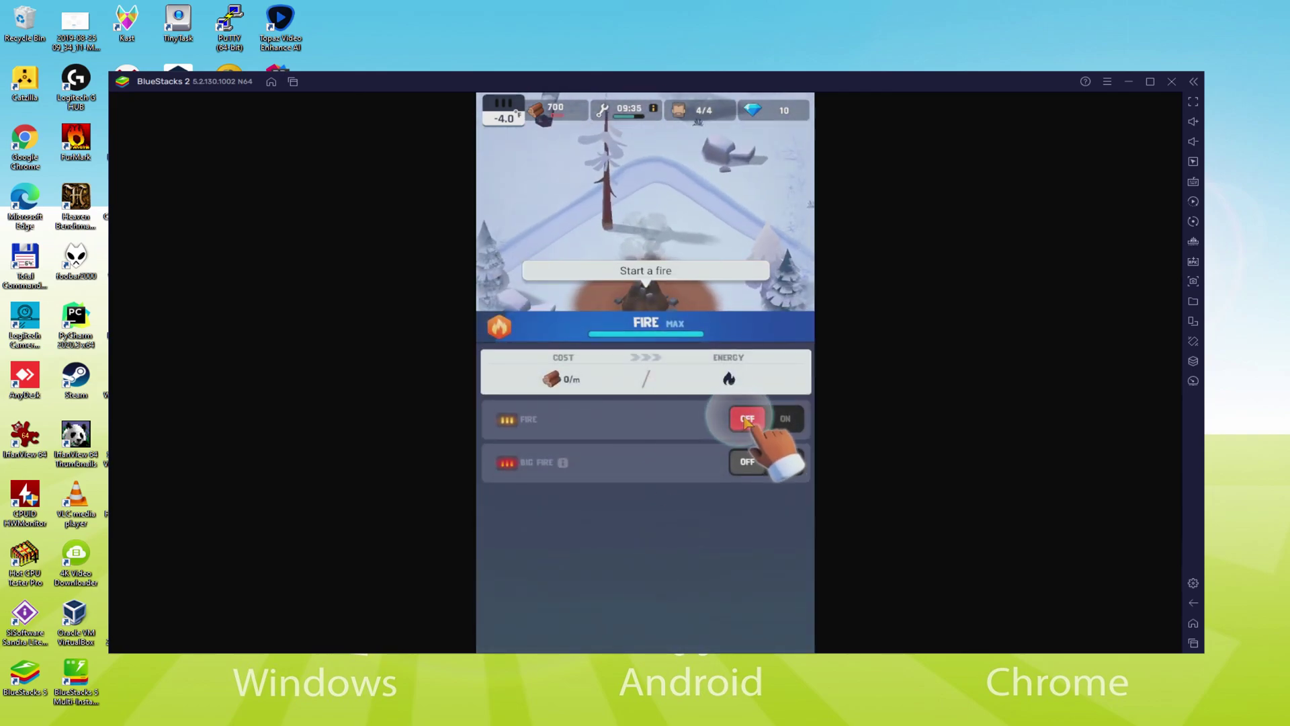
pyautogui.click(771, 418)
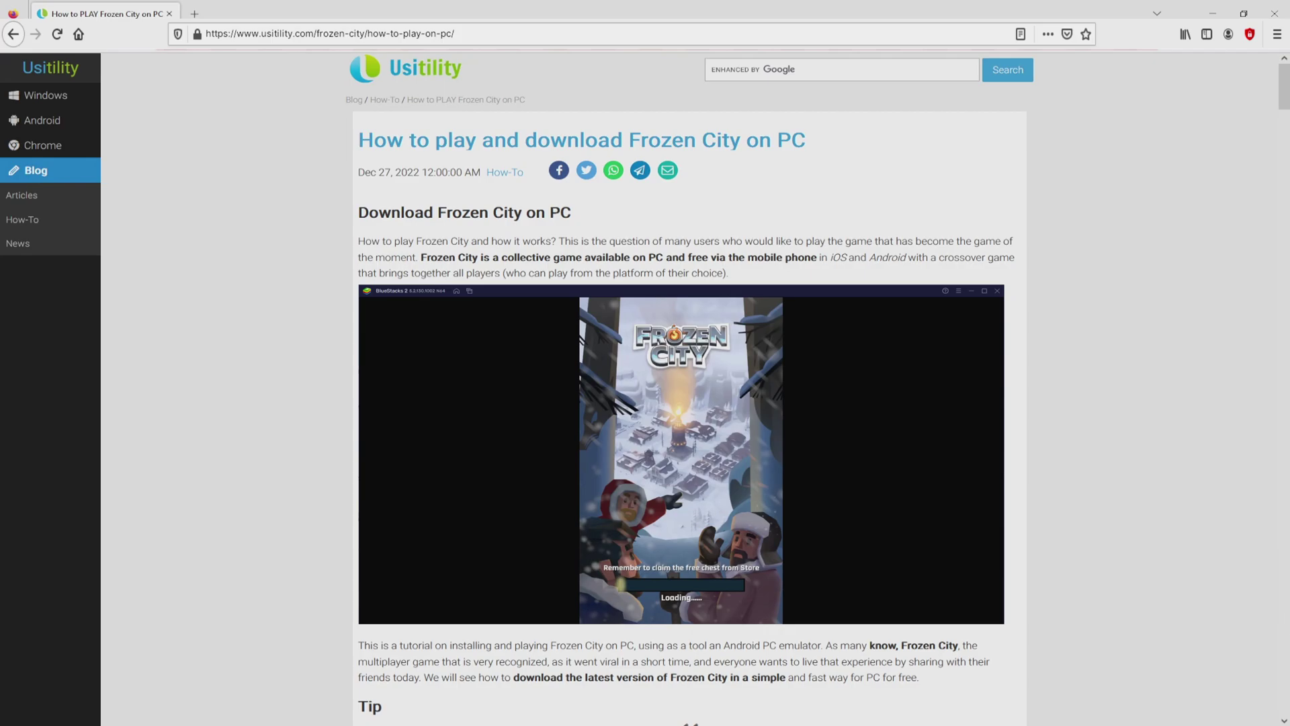
pyautogui.scroll(-1, 690, 383)
pyautogui.scroll(-4, 691, 383)
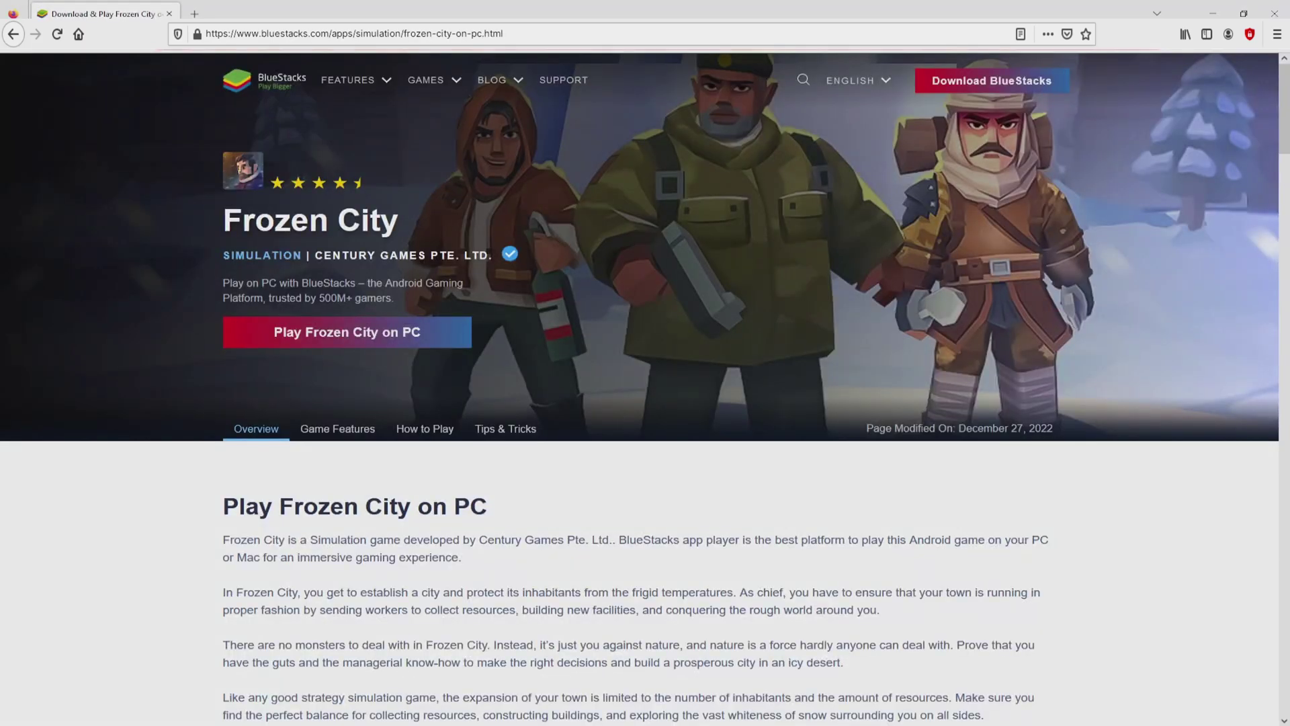
pyautogui.scroll(-2, 644, 403)
pyautogui.scroll(-5, 645, 404)
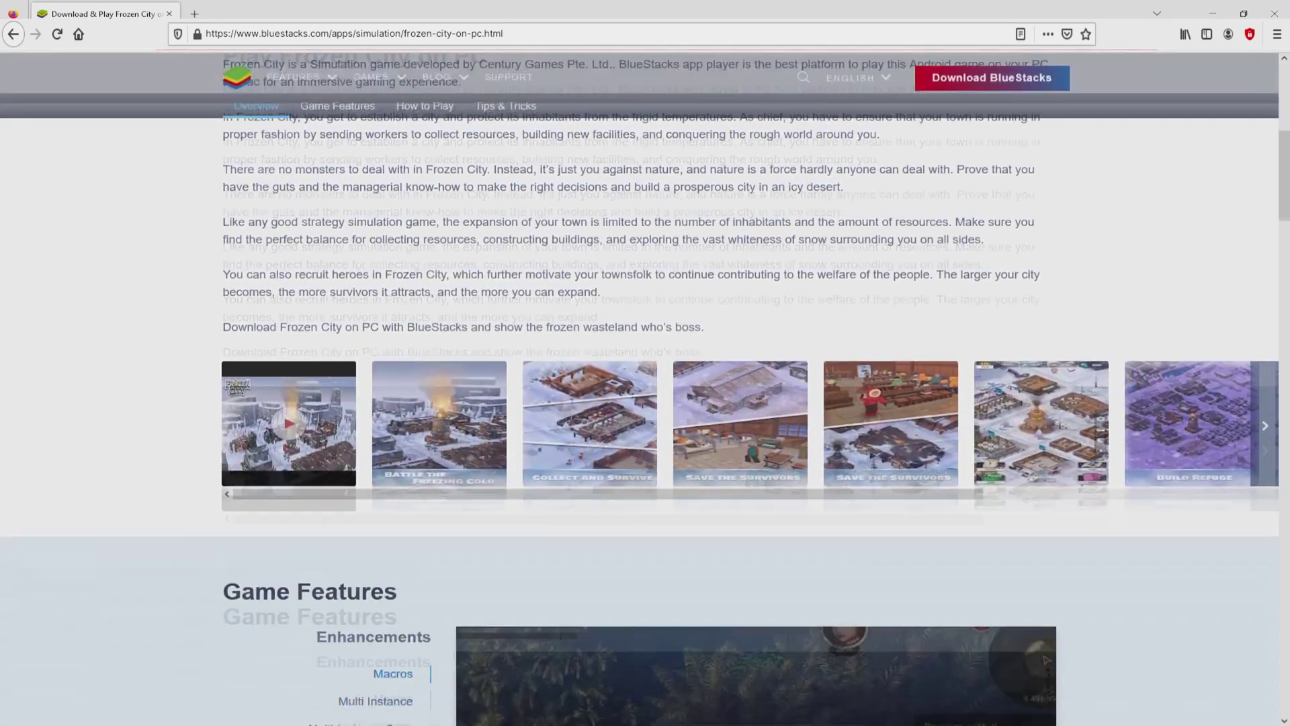
pyautogui.scroll(-3, 645, 403)
pyautogui.scroll(-3, 644, 403)
pyautogui.scroll(-2, 645, 403)
pyautogui.scroll(5, 646, 404)
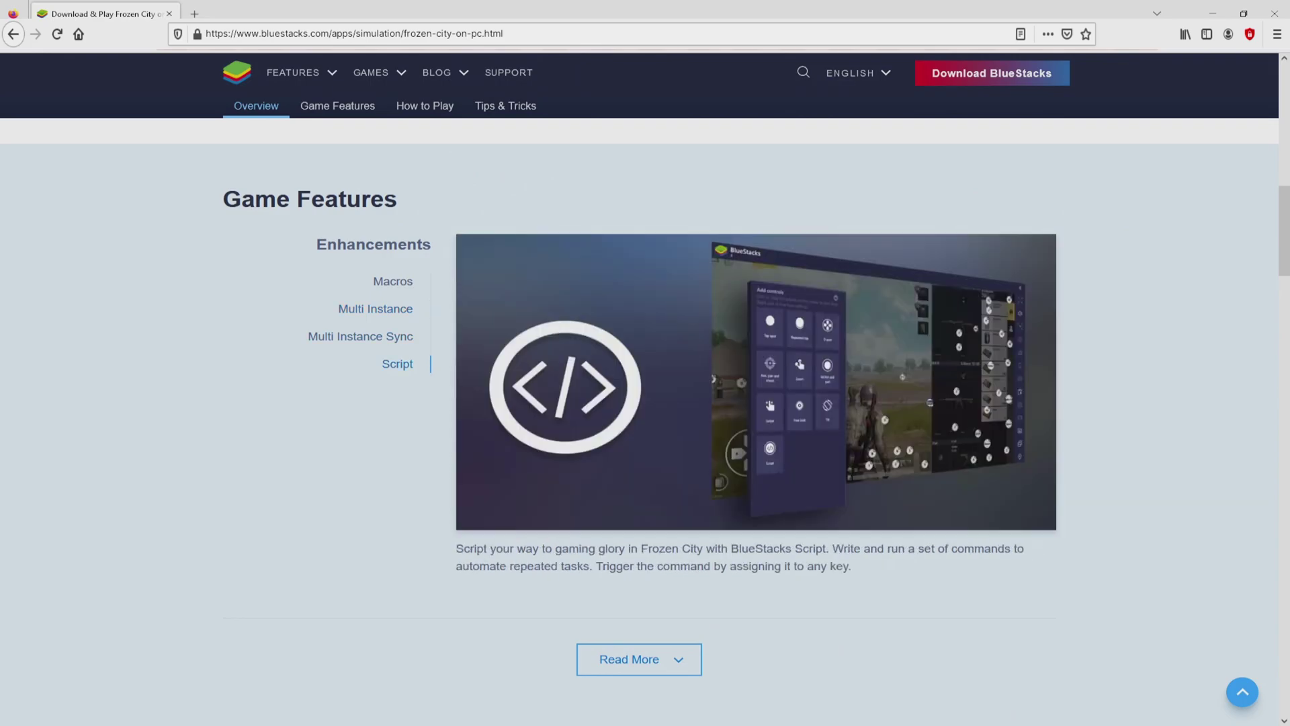
pyautogui.scroll(3, 646, 386)
pyautogui.scroll(3, 645, 388)
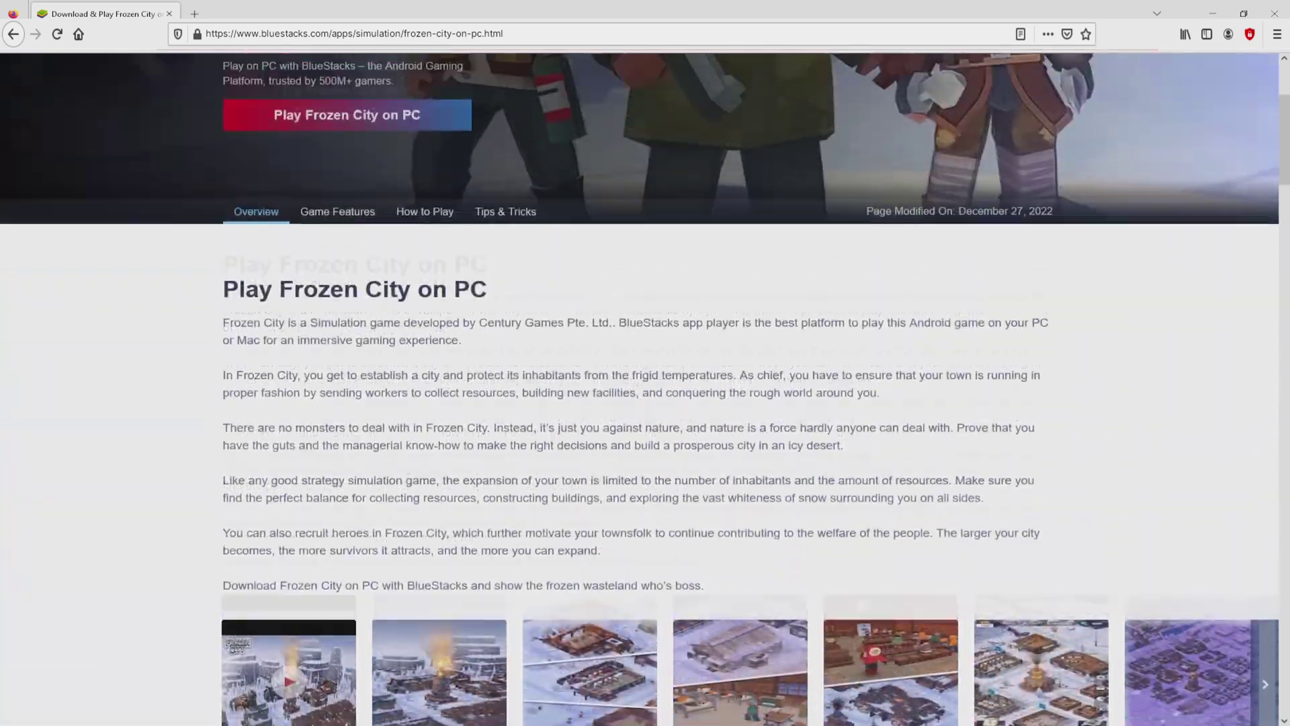
pyautogui.scroll(3, 646, 387)
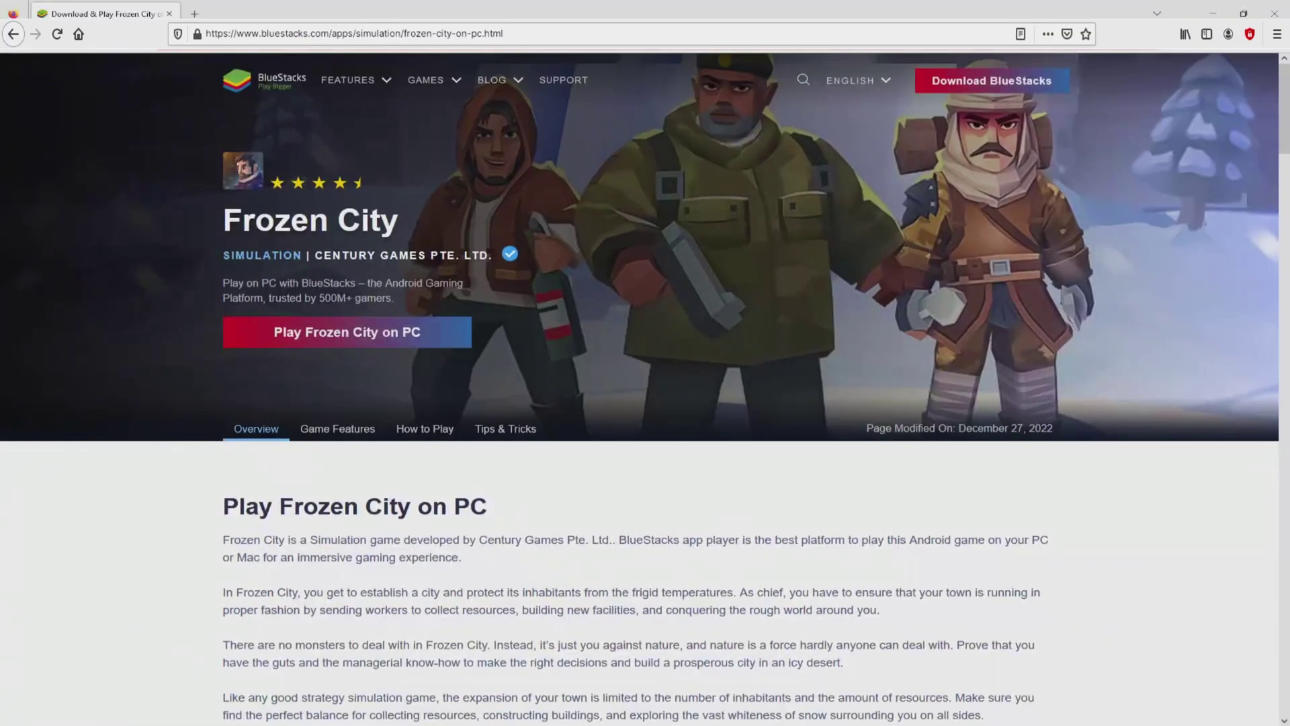
# Download the BlueStacks installer via 'Play Frozen City on PC' and run BlueStacksInstaller.exe.
pyautogui.click(404, 332)
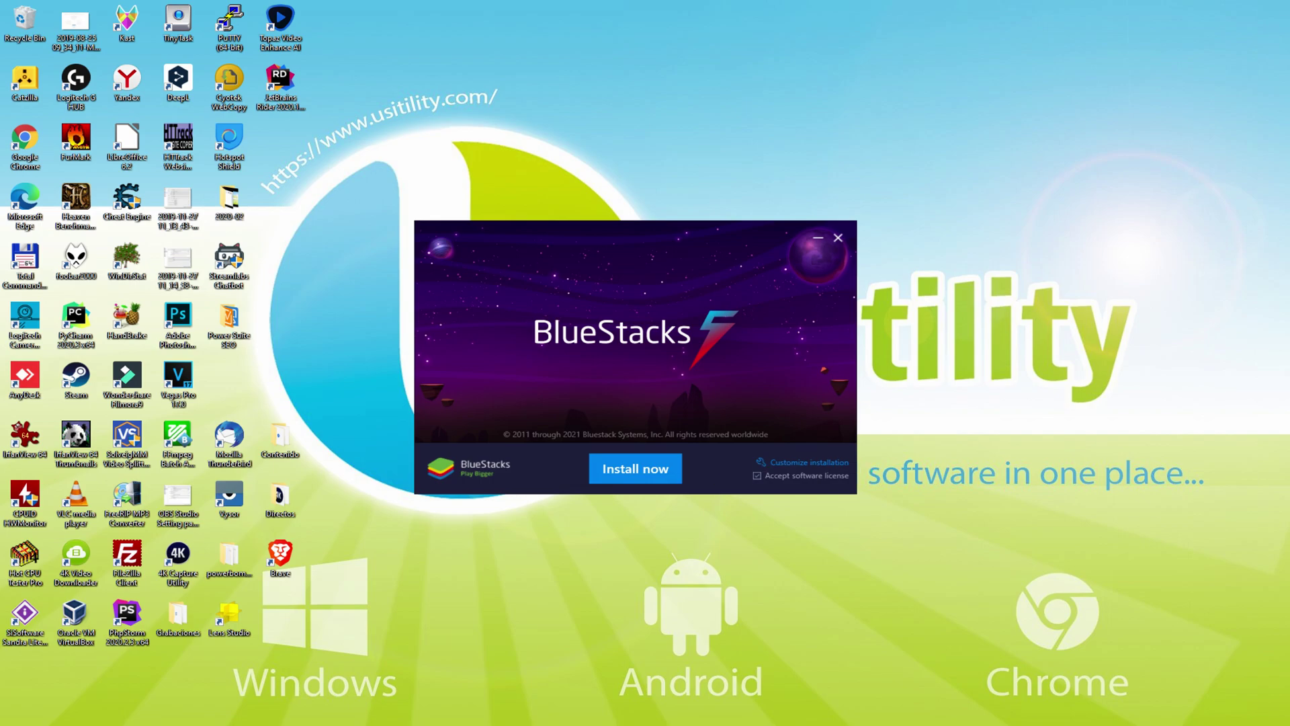
# Show the Customize installation settings with the data path and required disk space.
pyautogui.click(803, 462)
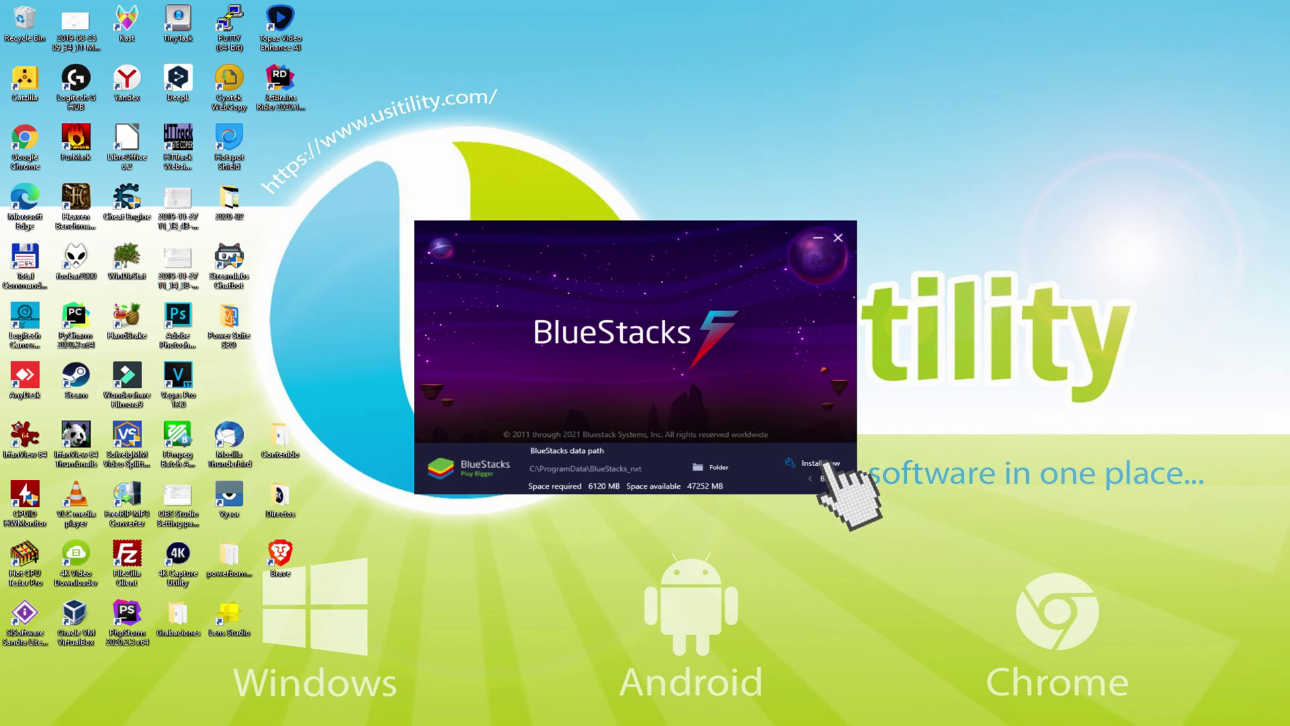
# Return to the main installer view and start 'Install now' for BlueStacks.
pyautogui.click(814, 479)
pyautogui.click(635, 469)
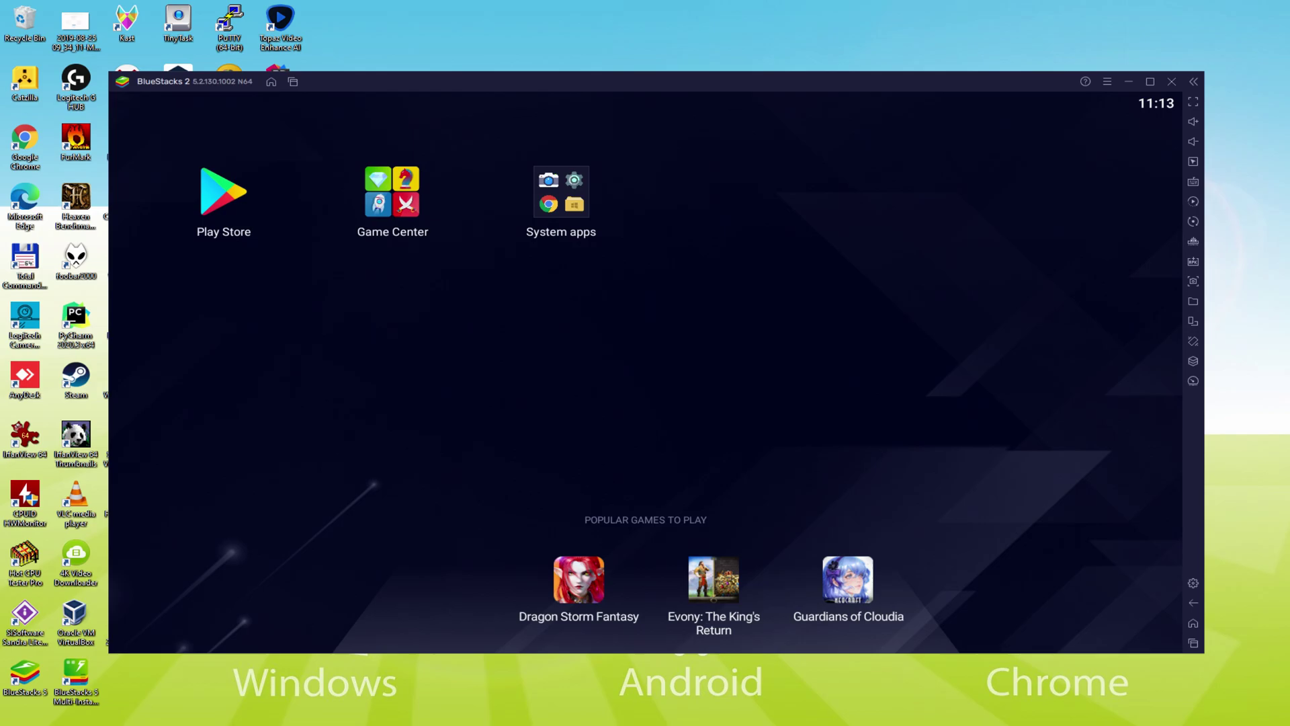
# Launch the Play Store from the BlueStacks home screen to begin Google sign-in.
pyautogui.click(225, 197)
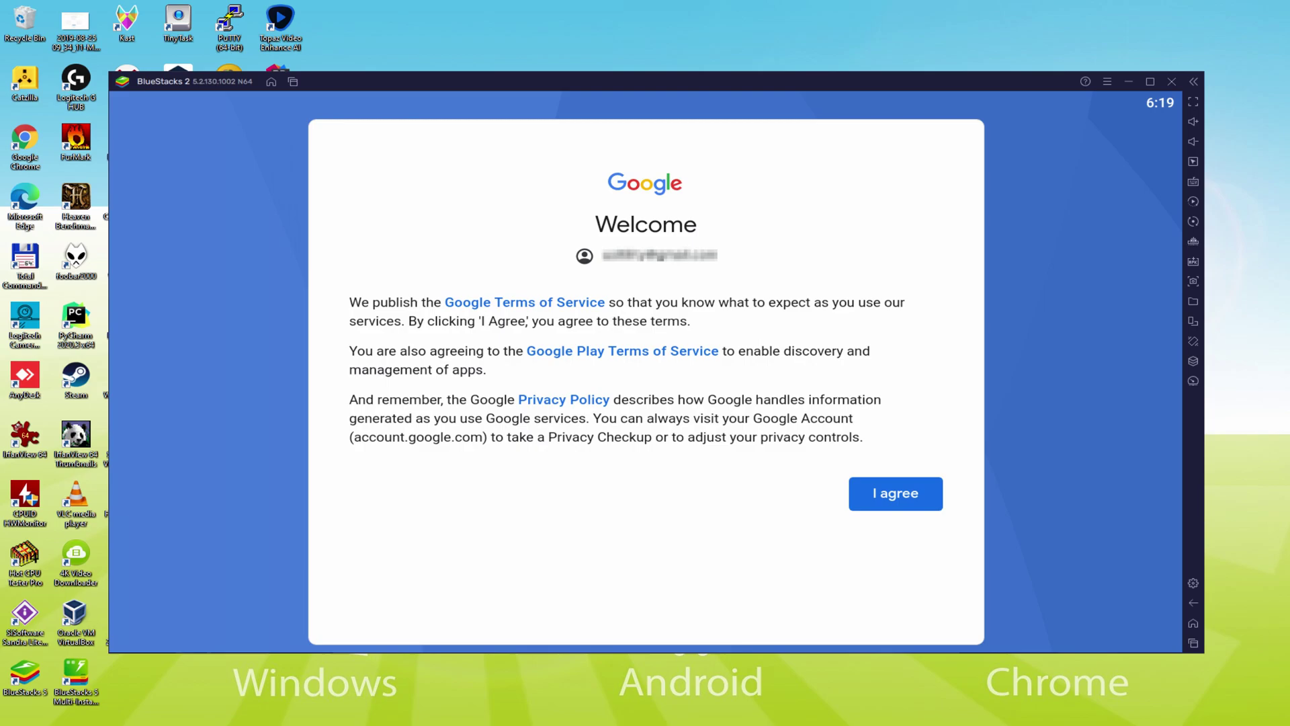
# Agree to the Google terms of service and turn off 'Back up to Google Drive'.
pyautogui.click(894, 492)
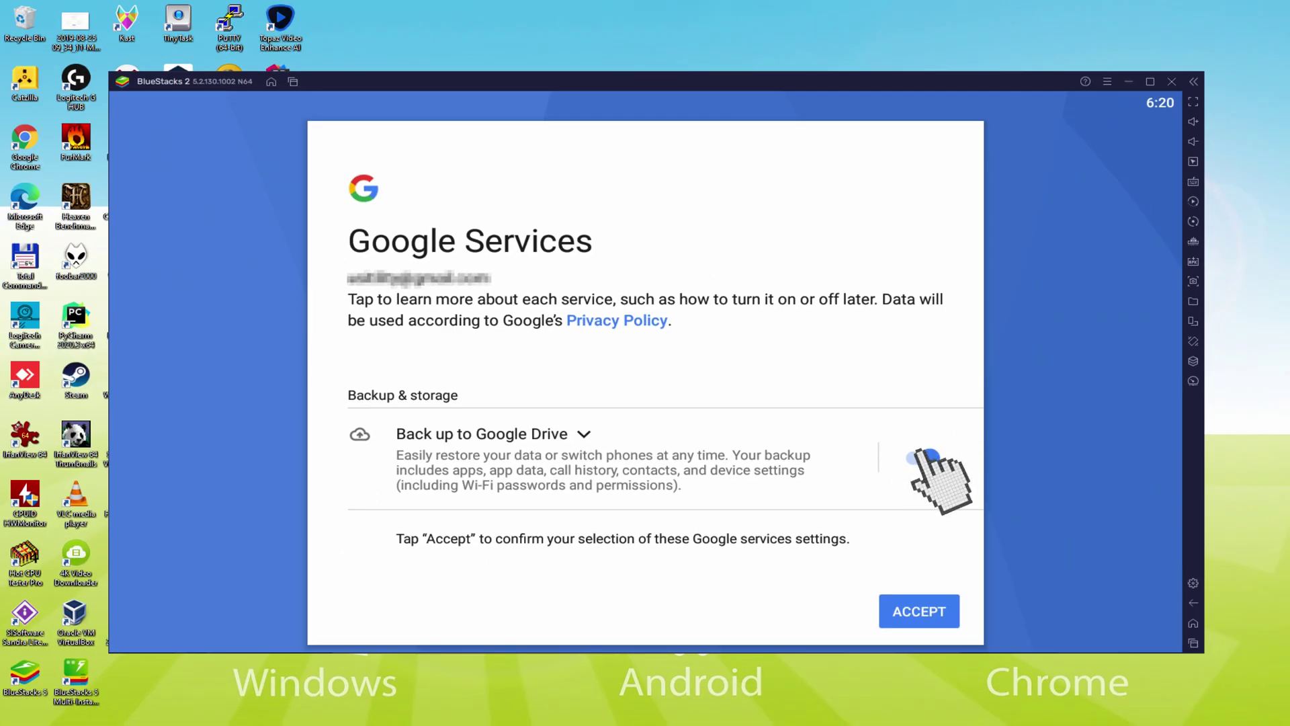
pyautogui.click(920, 457)
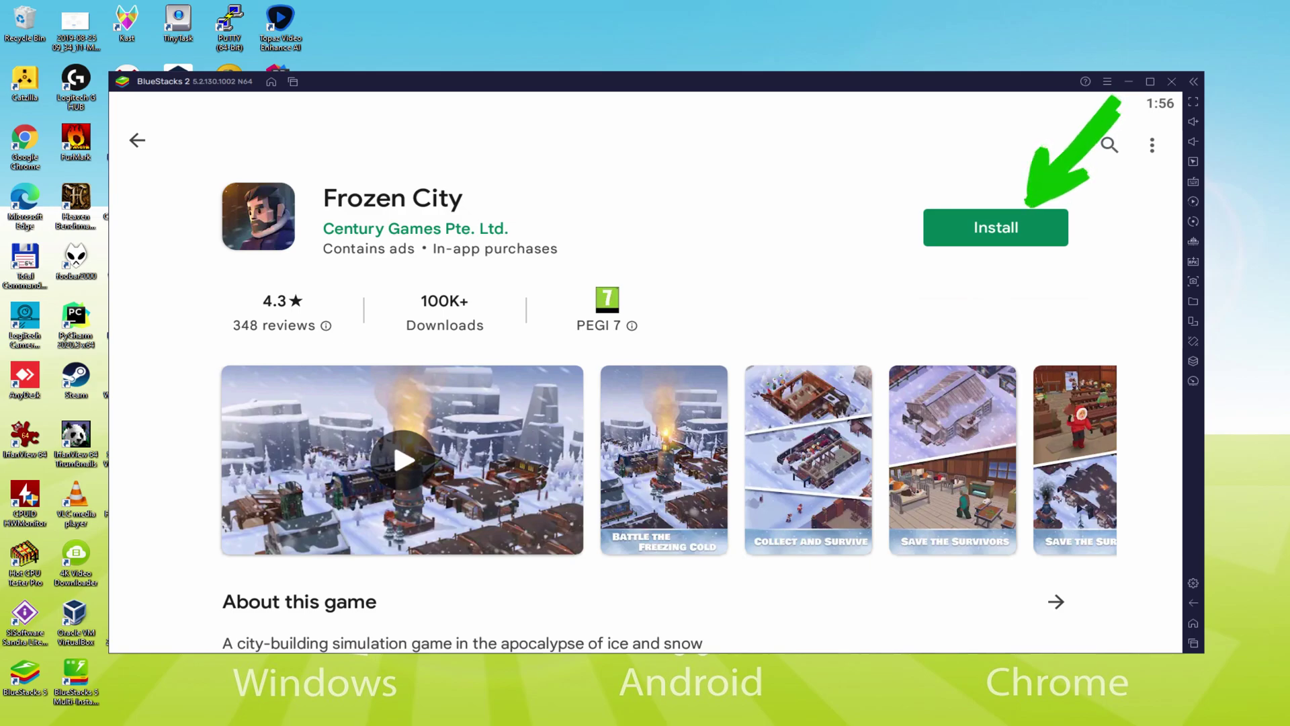
# Install Frozen City from its Play Store page.
pyautogui.click(1030, 224)
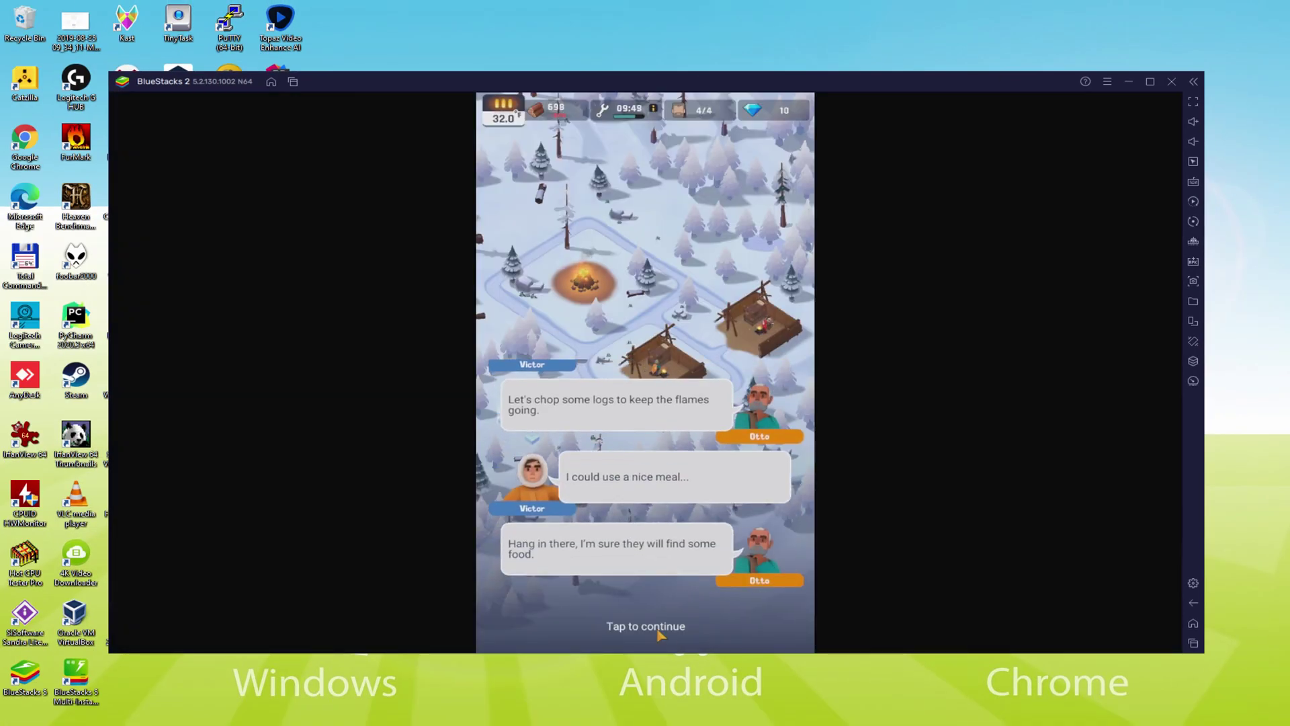
# Continue the tutorial dialogue, build the sawmill at the marked spot and view its information.
pyautogui.click(675, 591)
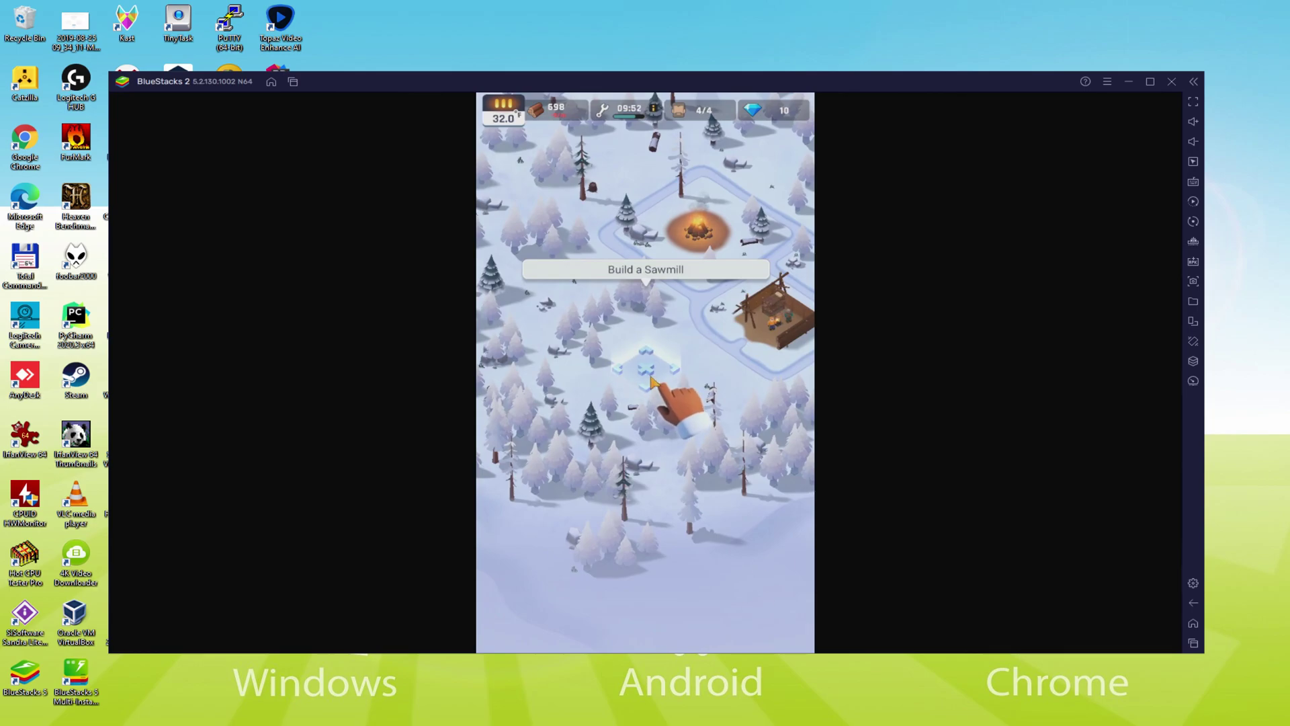
pyautogui.click(651, 382)
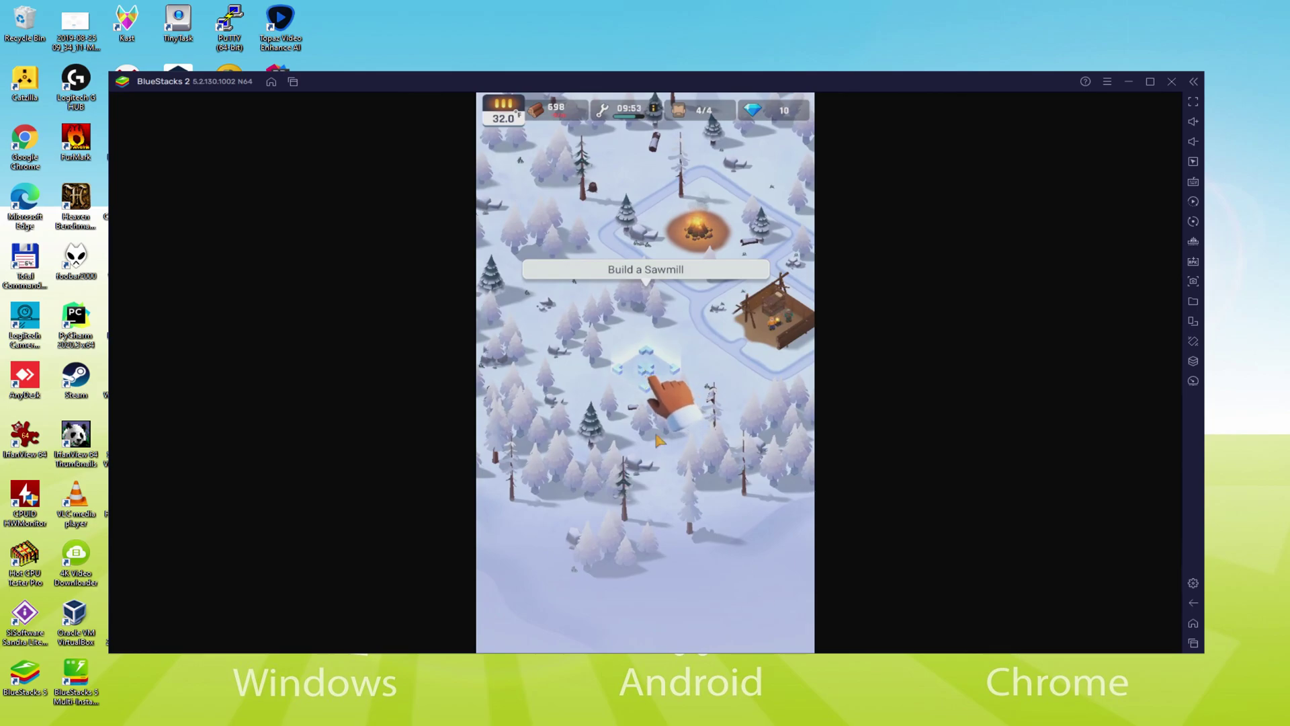
pyautogui.click(653, 596)
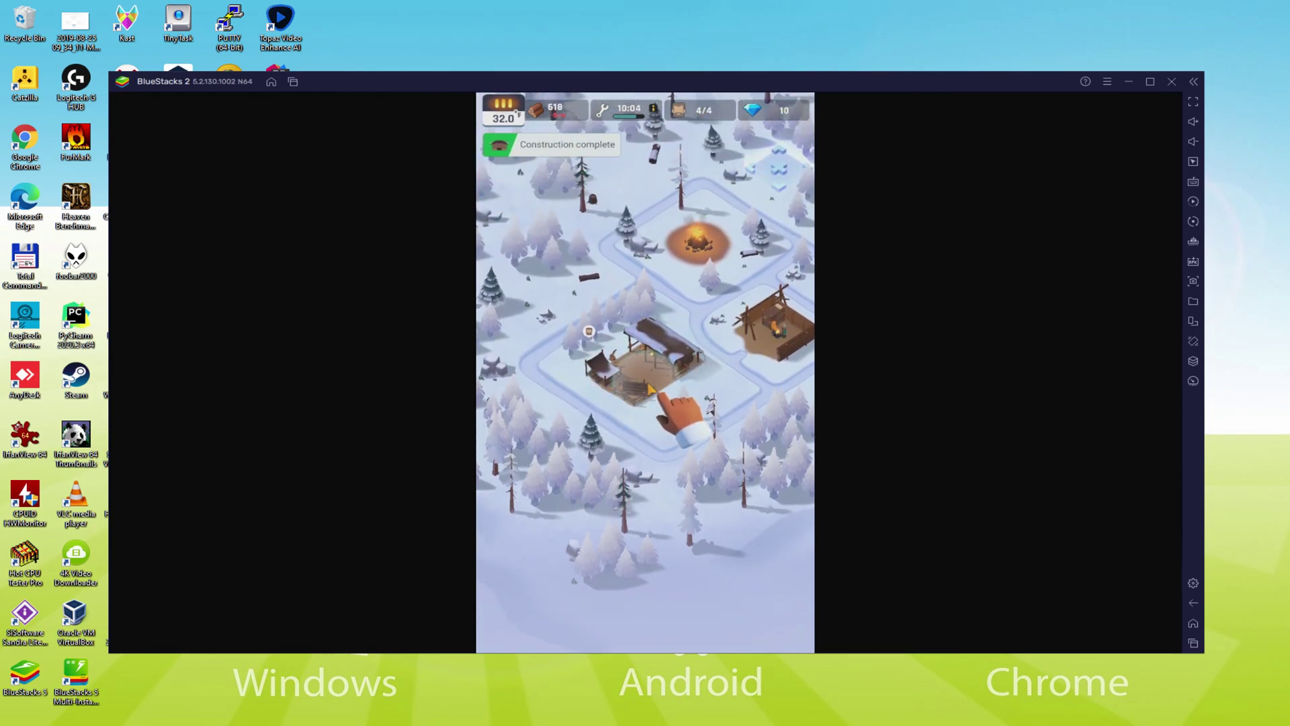
pyautogui.click(648, 387)
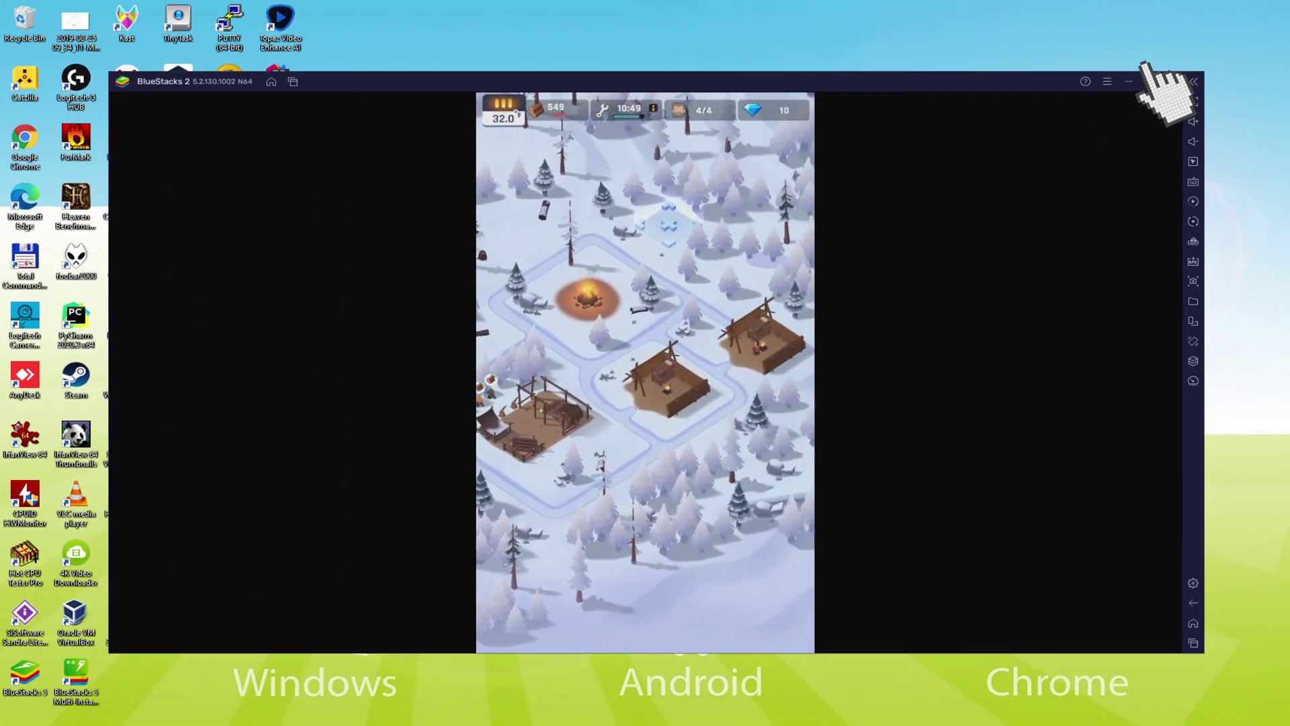
# Maximize the BlueStacks window and advance Olivia and David's conversation twice.
pyautogui.click(1150, 80)
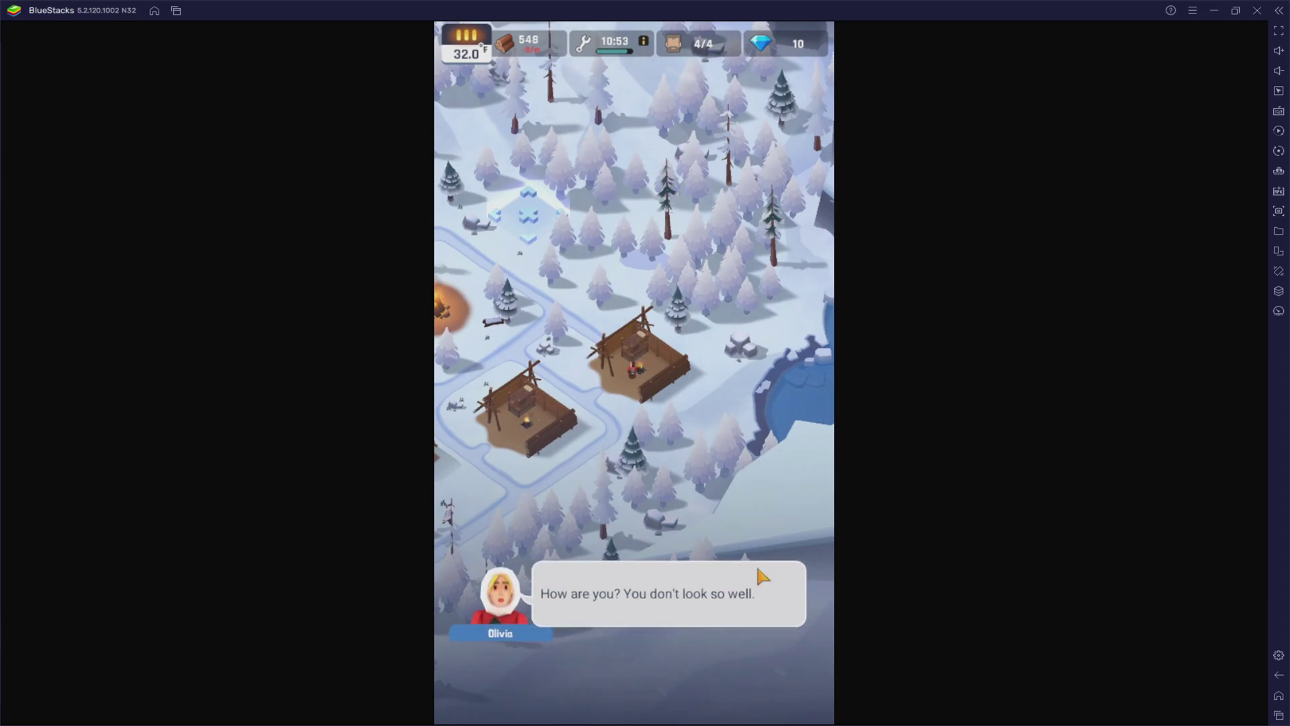
pyautogui.click(763, 575)
pyautogui.click(635, 600)
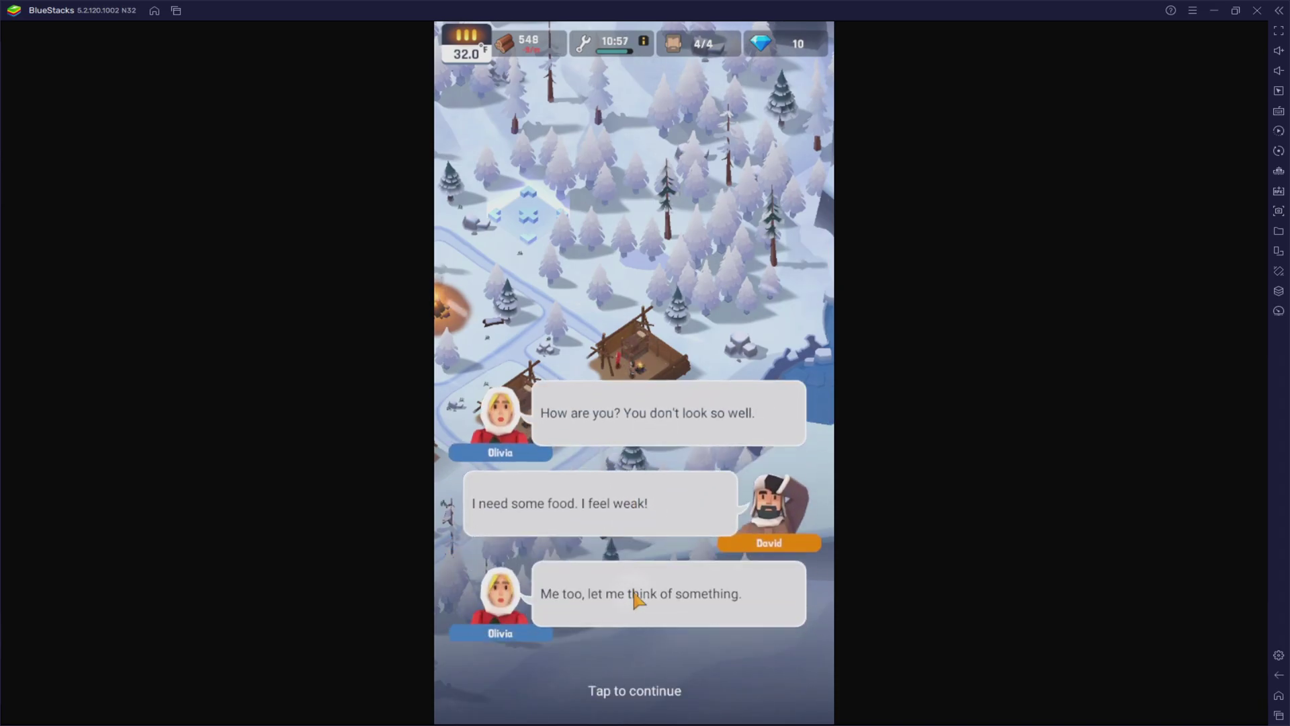
# Build the kitchen at the marked site and assign a survivor to cook there.
pyautogui.click(634, 599)
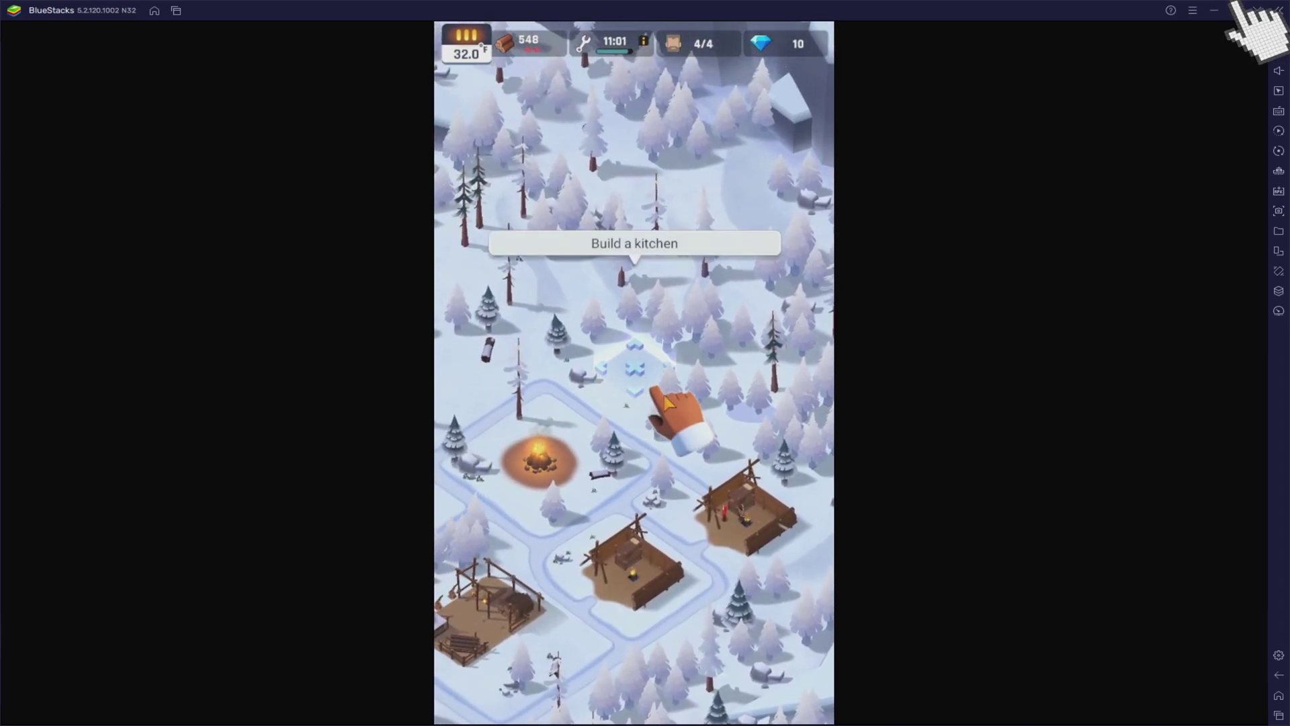
pyautogui.click(1238, 10)
pyautogui.click(646, 371)
pyautogui.click(646, 597)
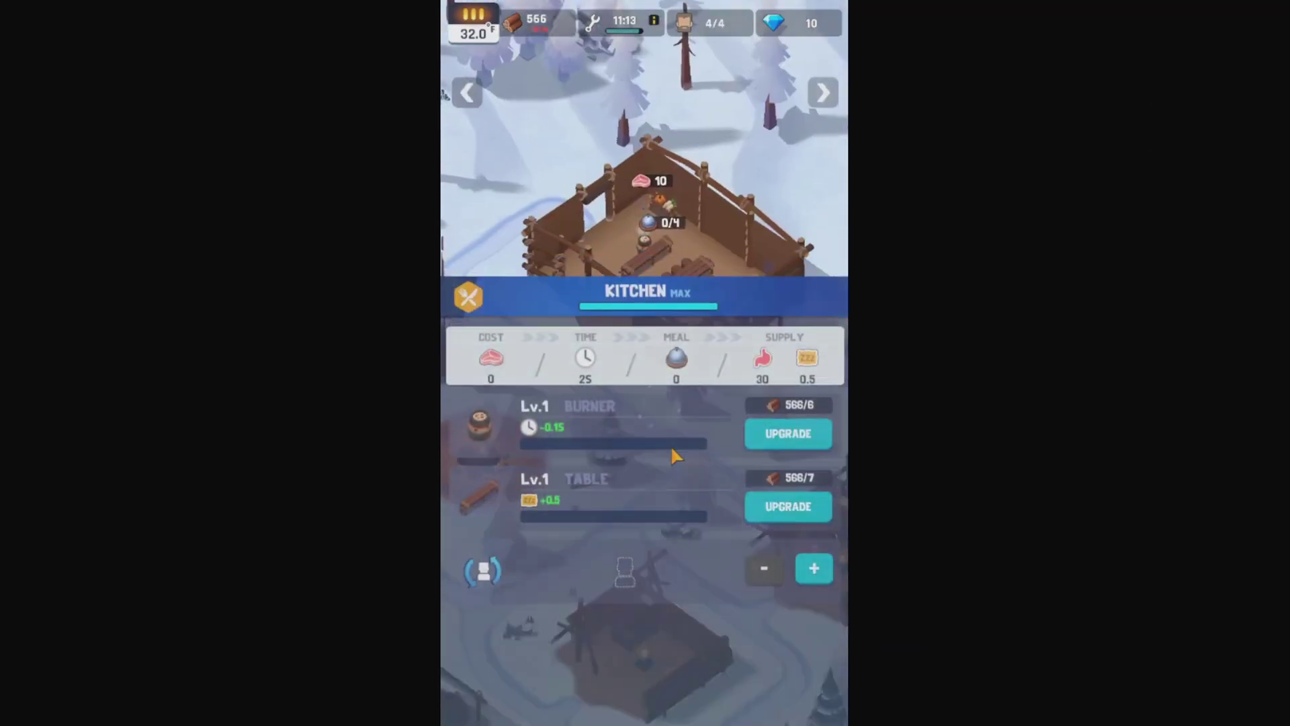
pyautogui.click(814, 575)
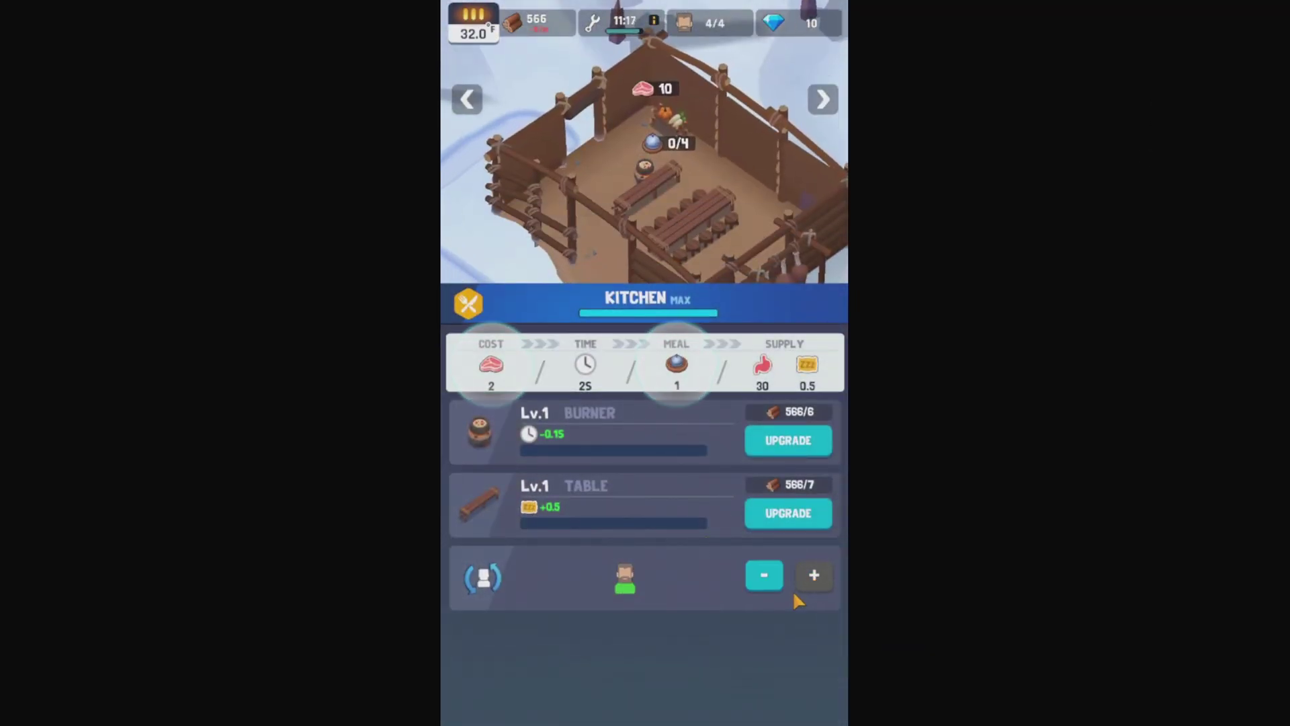
pyautogui.press('Escape')
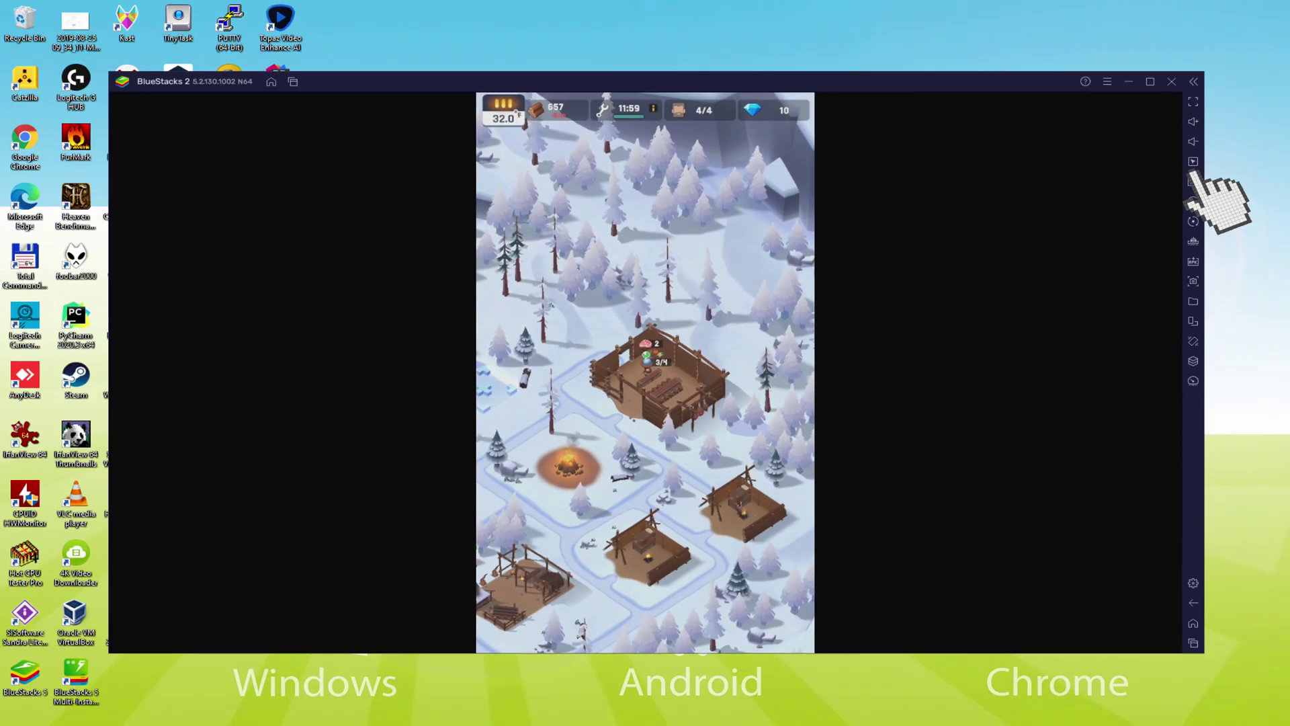
pyautogui.click(1191, 169)
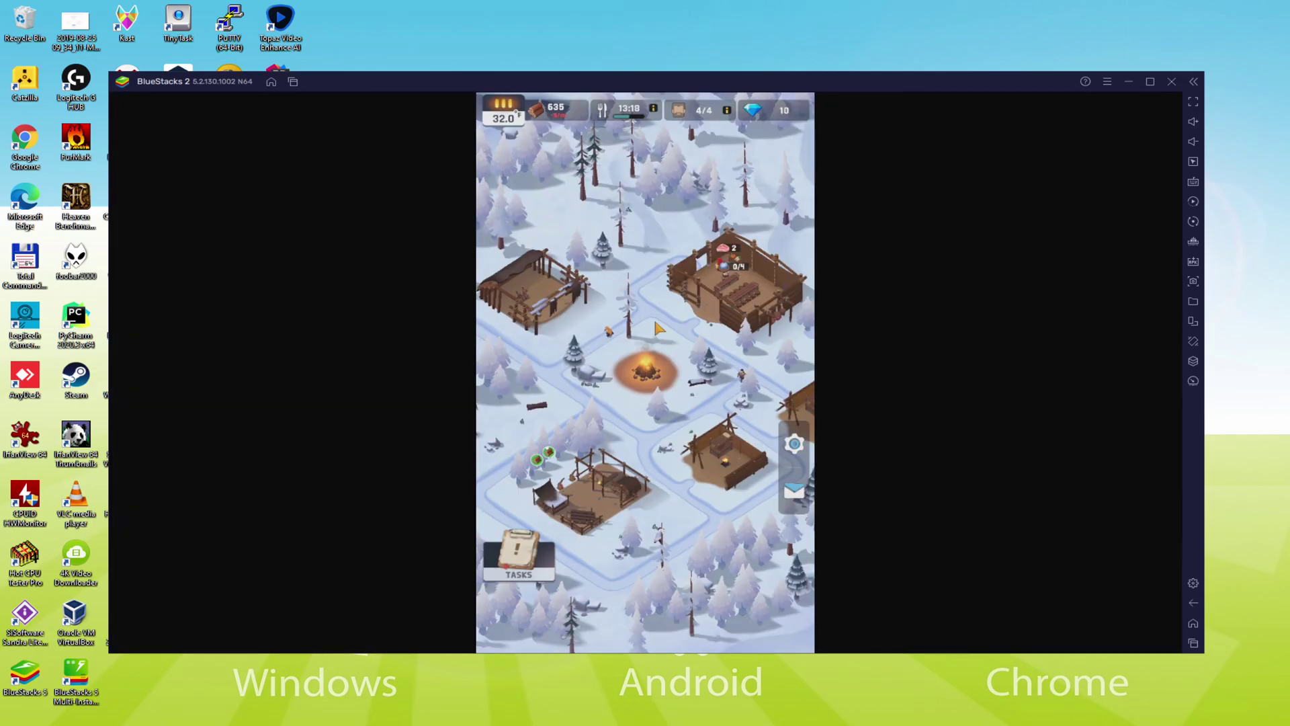
# From the Tasks list jump to Upgrade Dorm 1 and raise its bed to level 10.
pyautogui.click(520, 552)
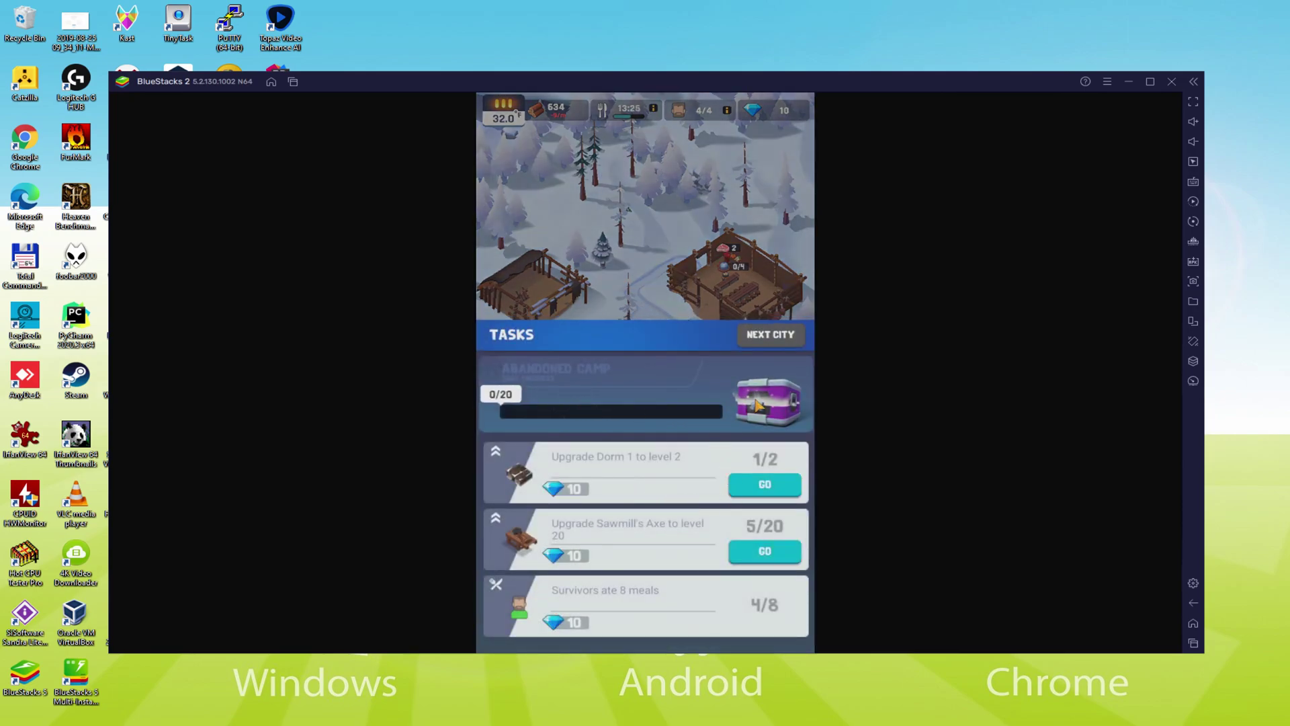
pyautogui.click(764, 484)
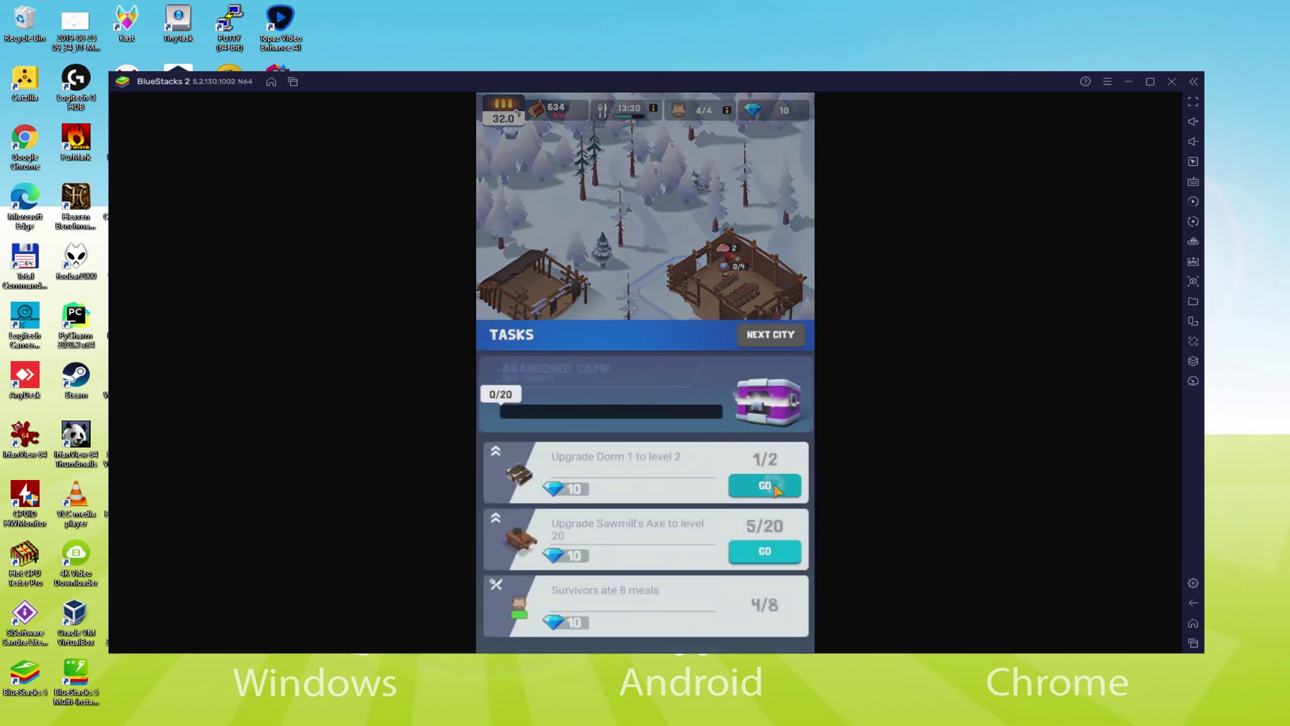
pyautogui.click(764, 432)
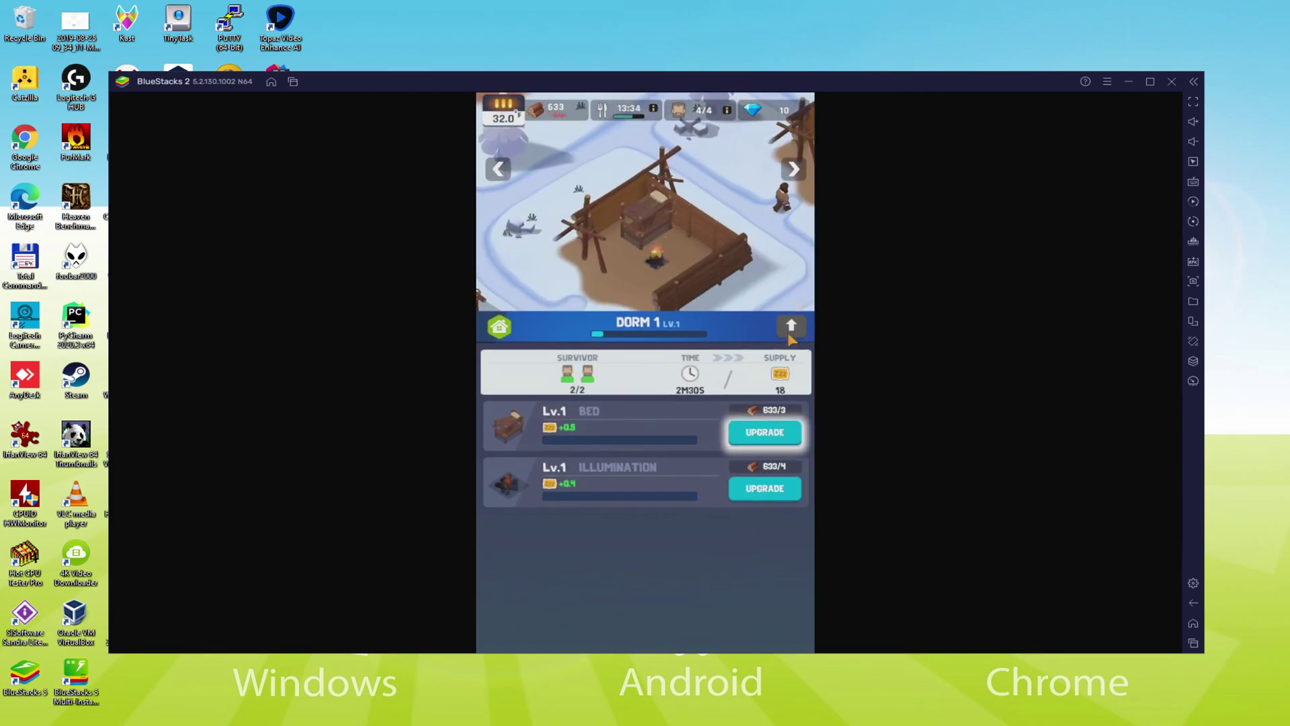
pyautogui.click(764, 432)
pyautogui.click(775, 441)
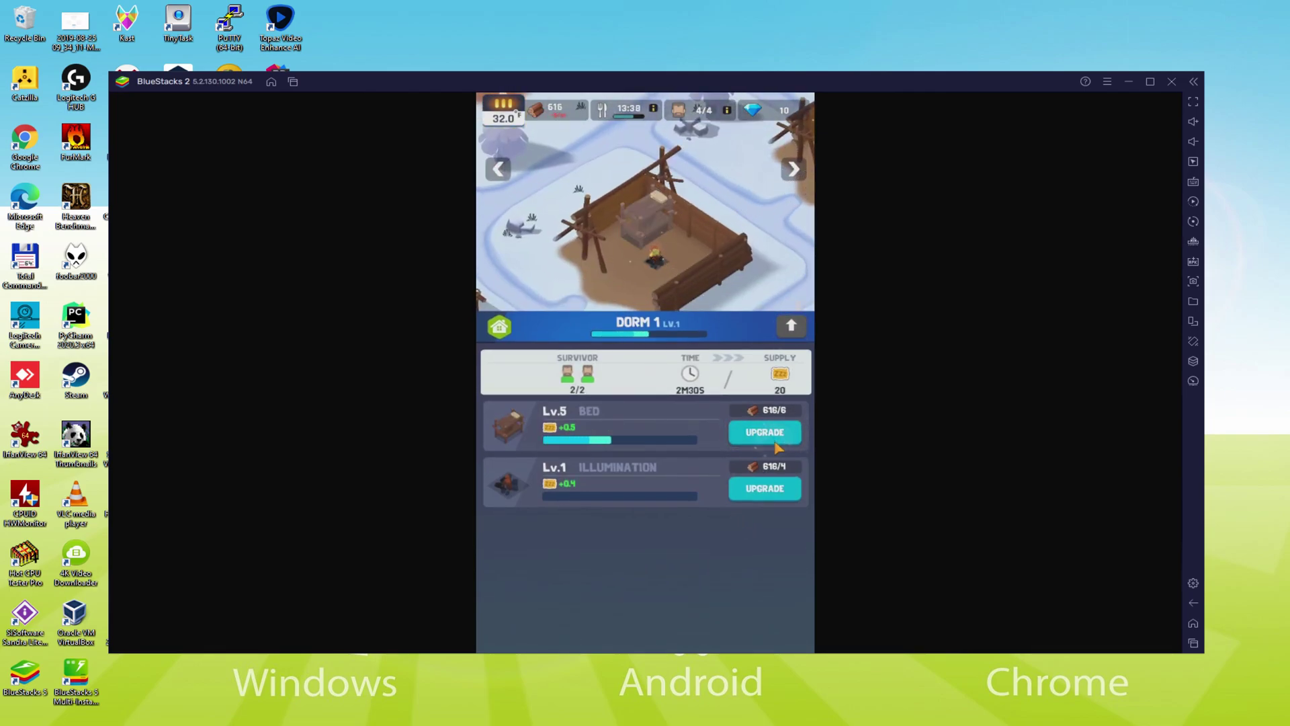
pyautogui.click(776, 442)
# Upgrade Dorm 1 to the next level and confirm it.
pyautogui.click(792, 325)
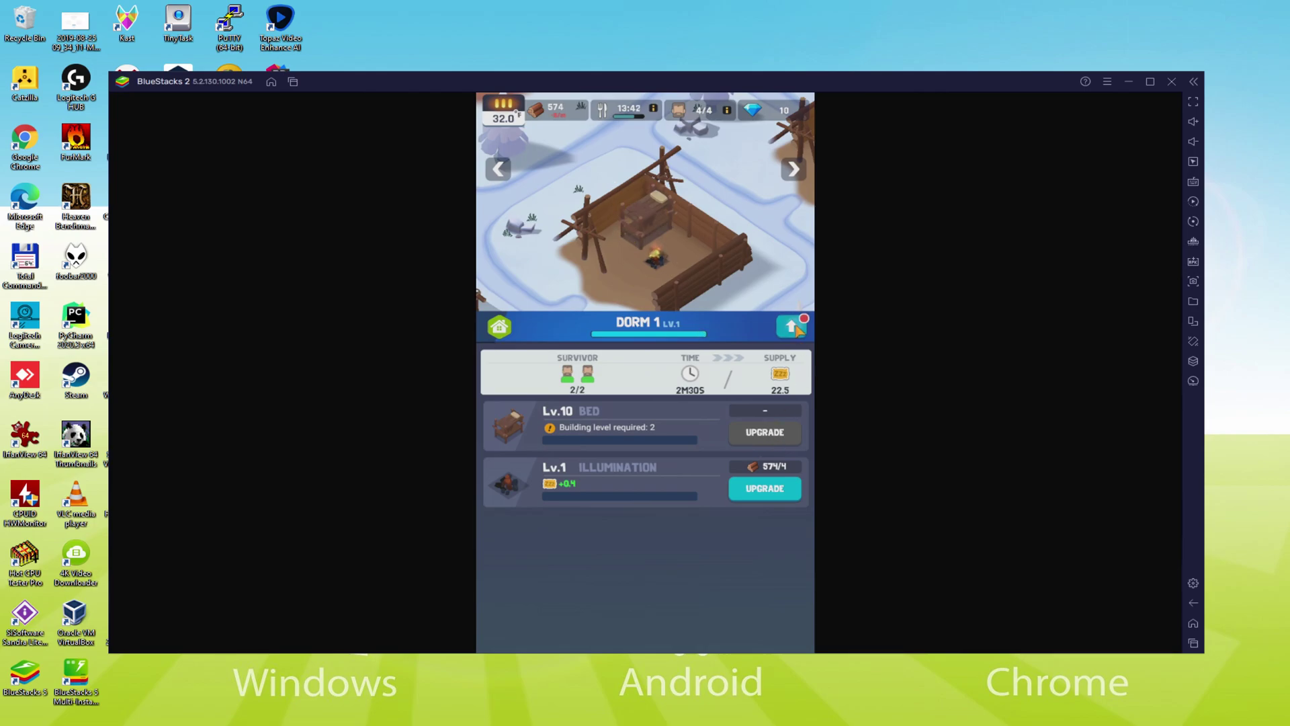
pyautogui.click(646, 285)
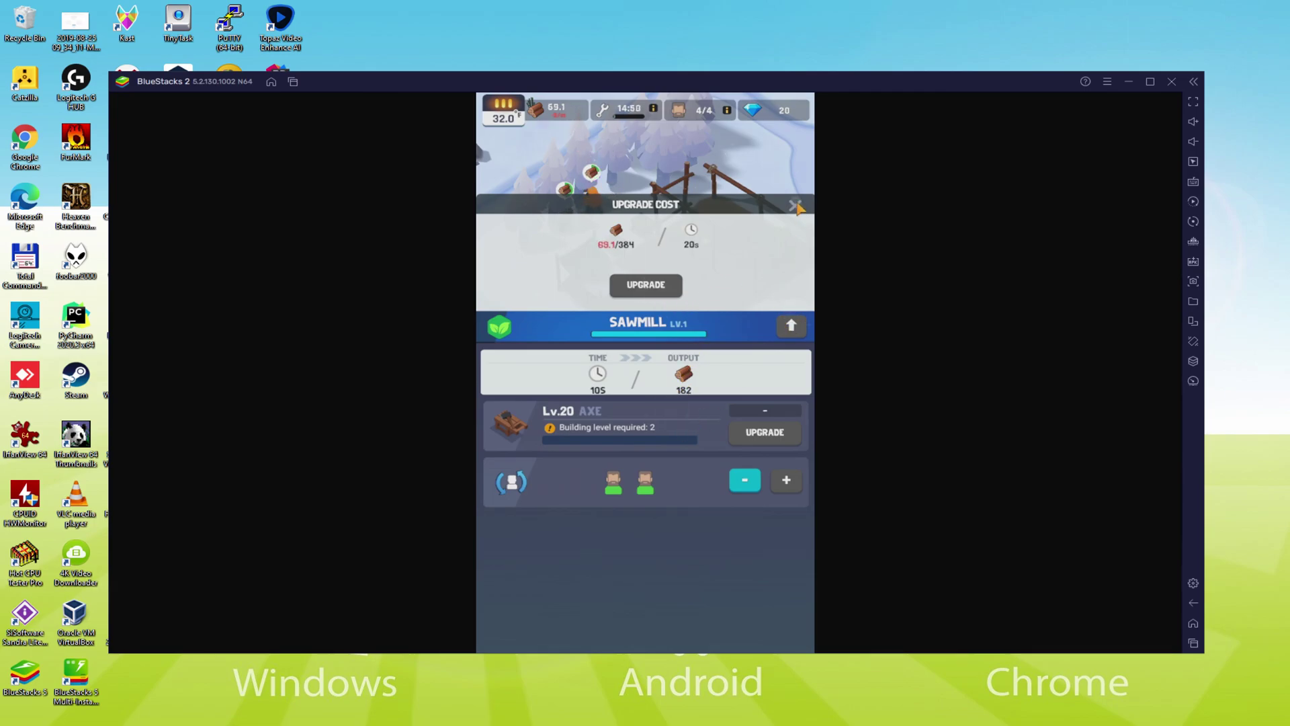
# Dismiss the upgrade cost popup and the Sawmill panel to return to town.
pyautogui.click(794, 204)
pyautogui.click(698, 312)
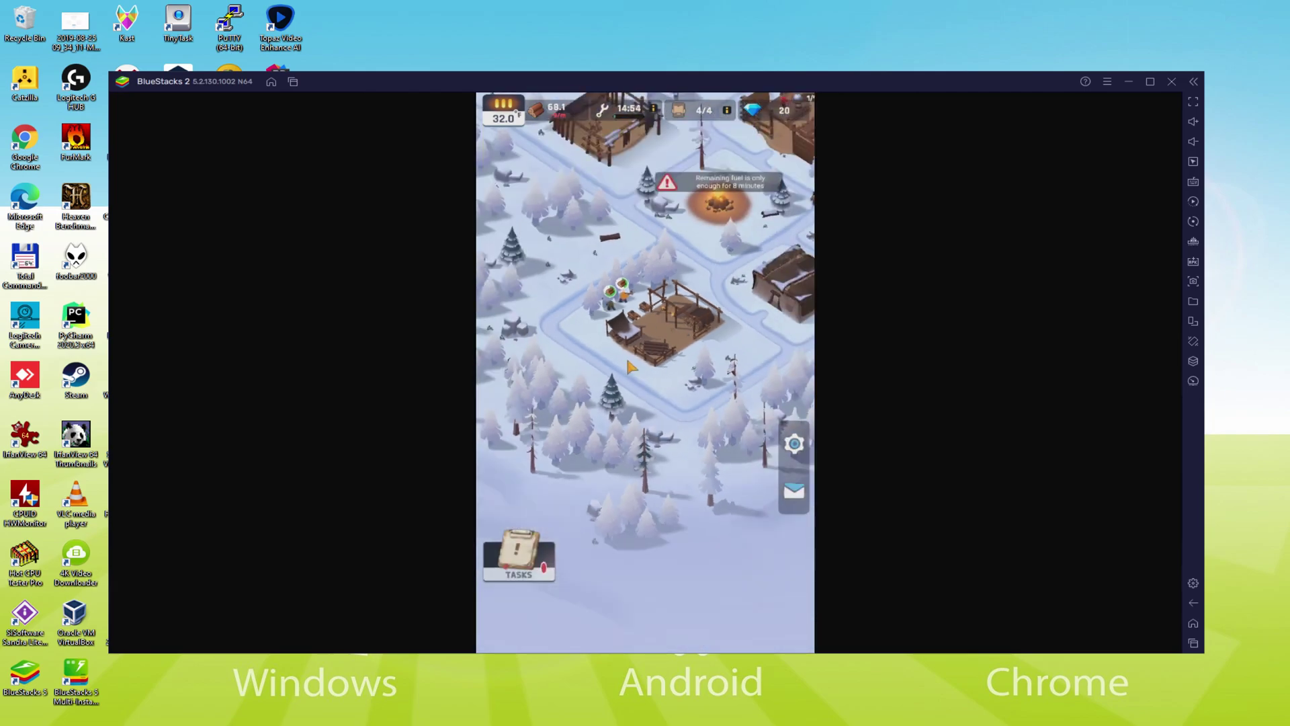
pyautogui.click(715, 332)
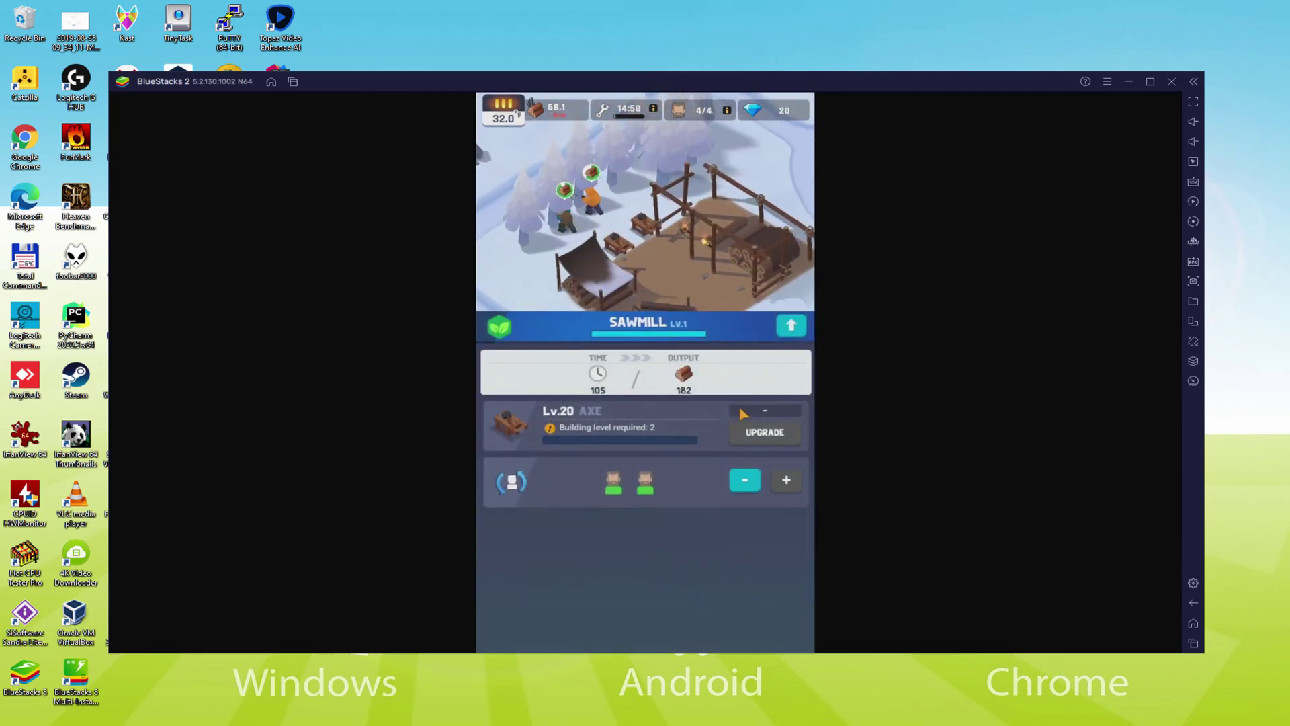
pyautogui.click(747, 289)
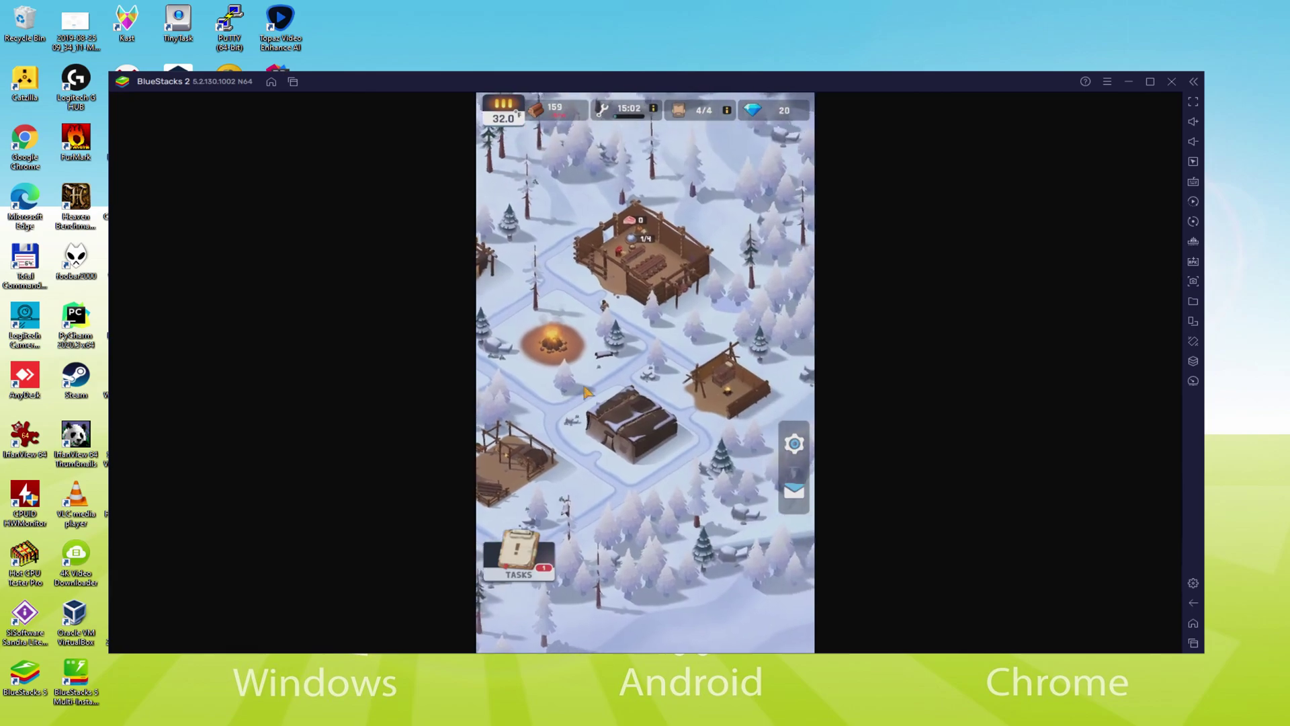
# Raise the kitchen's burner and table both to level 10.
pyautogui.click(693, 316)
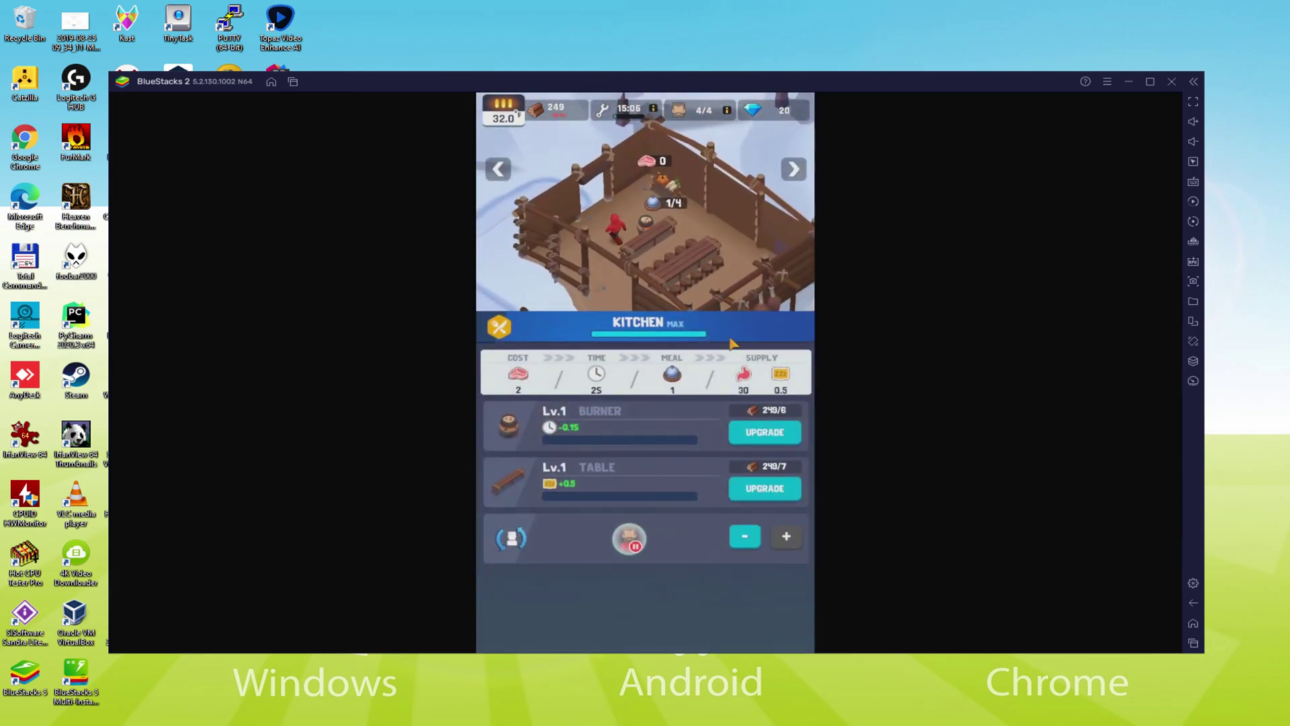
pyautogui.click(764, 439)
pyautogui.click(764, 439)
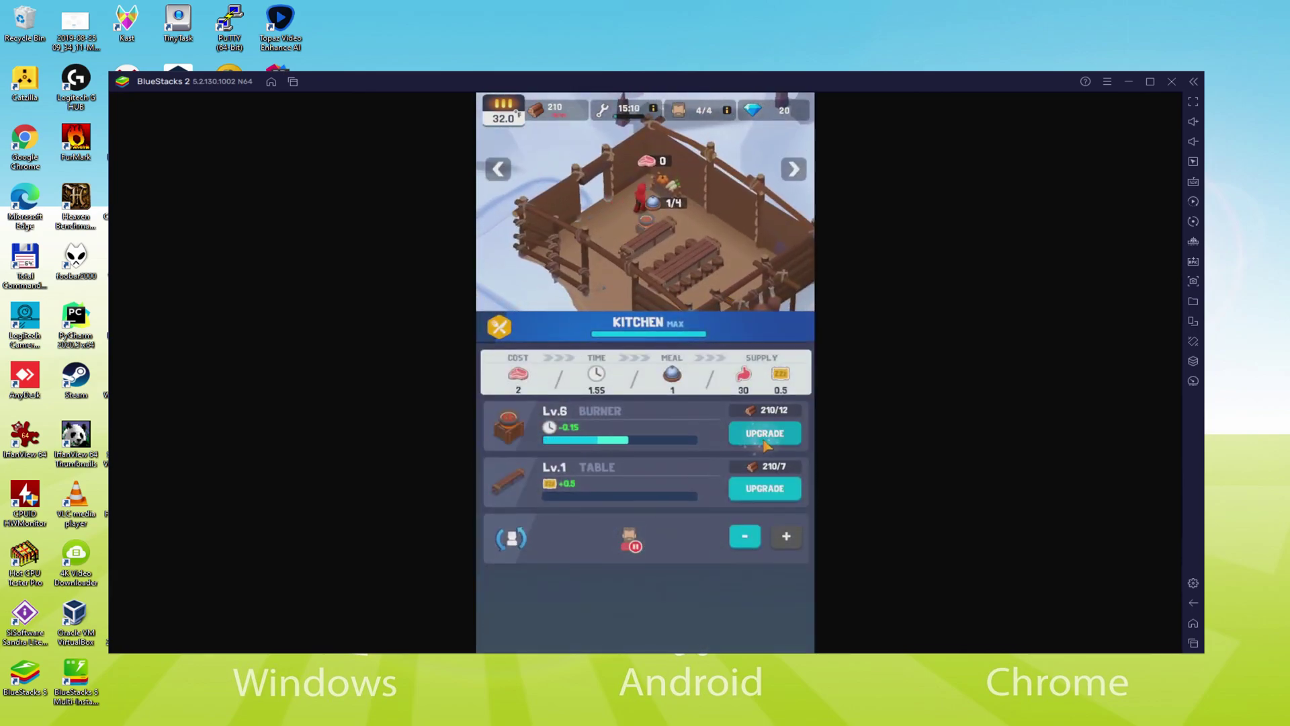
pyautogui.click(766, 440)
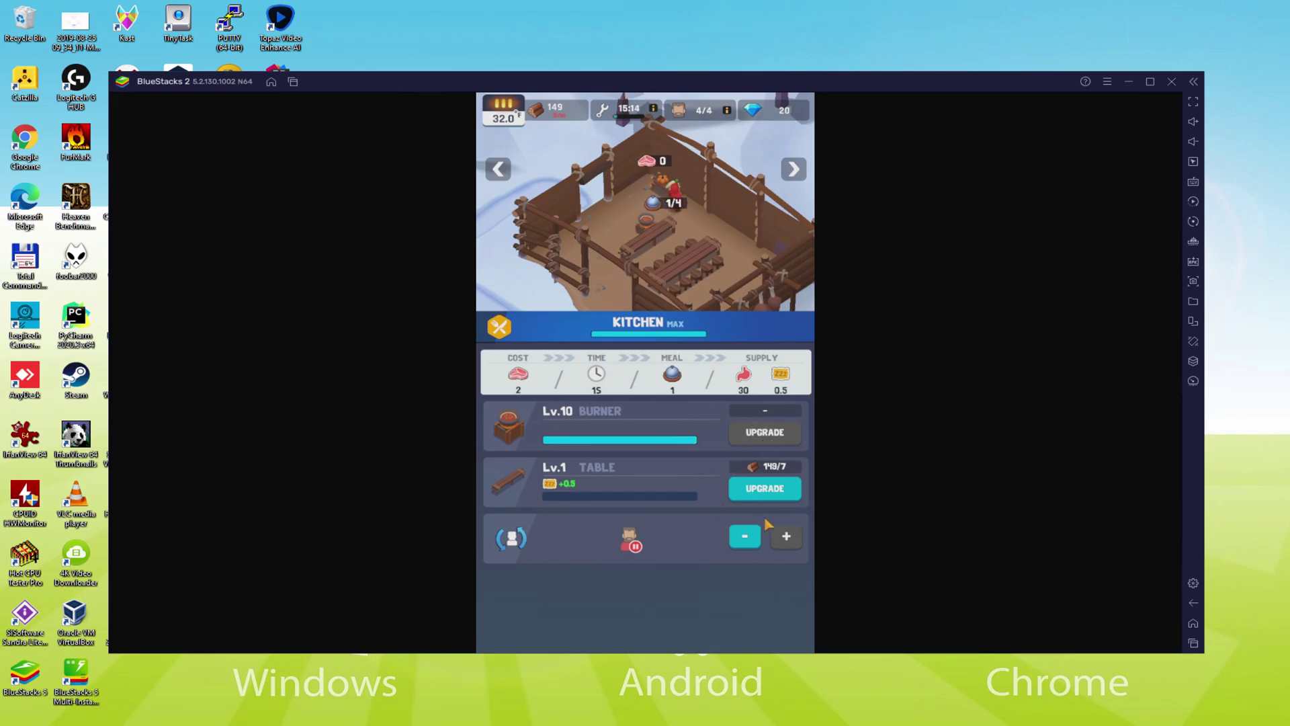
pyautogui.click(764, 491)
pyautogui.click(764, 491)
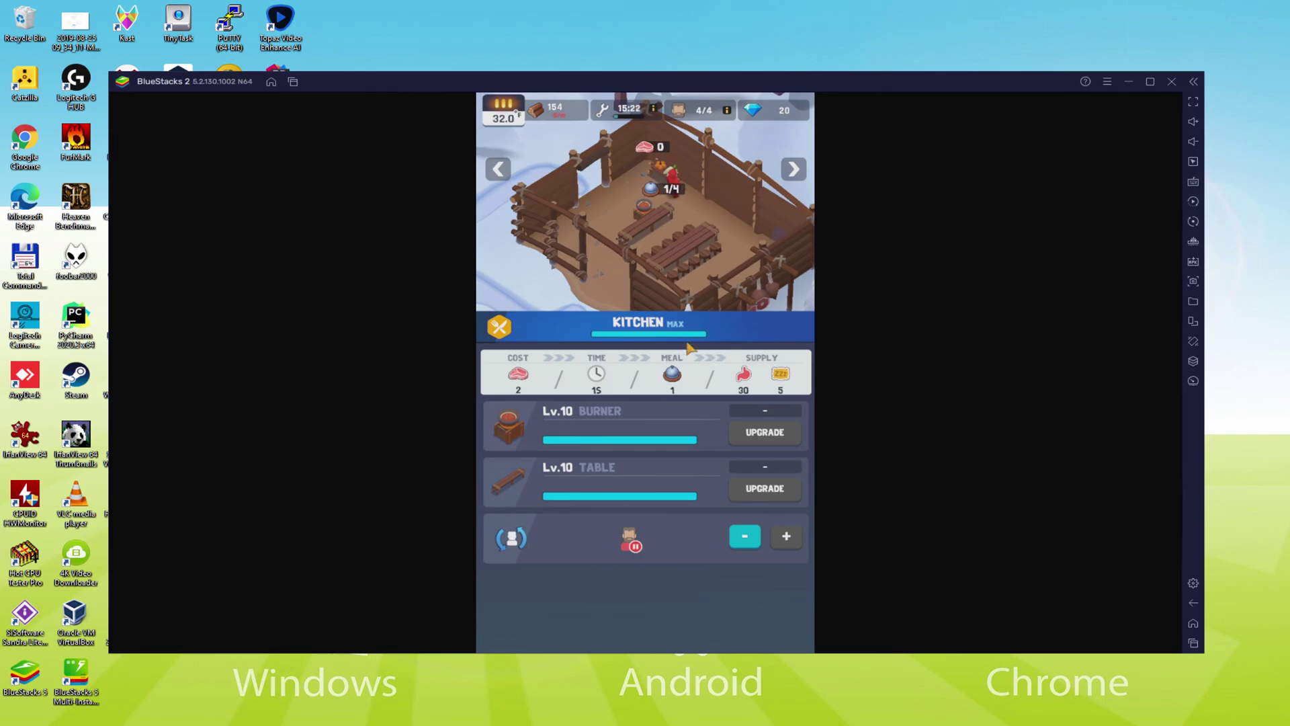
# Raise the hunters' cabin's hunting tools to level 10.
pyautogui.click(669, 253)
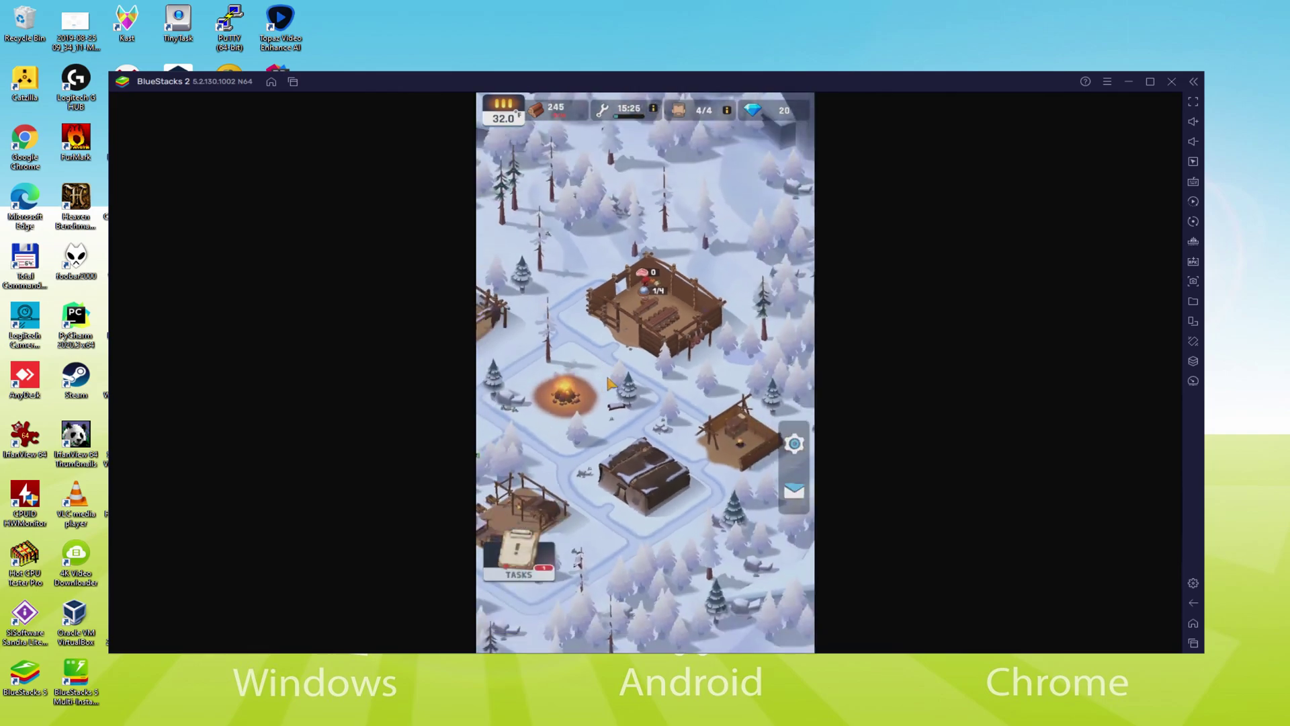
pyautogui.click(665, 383)
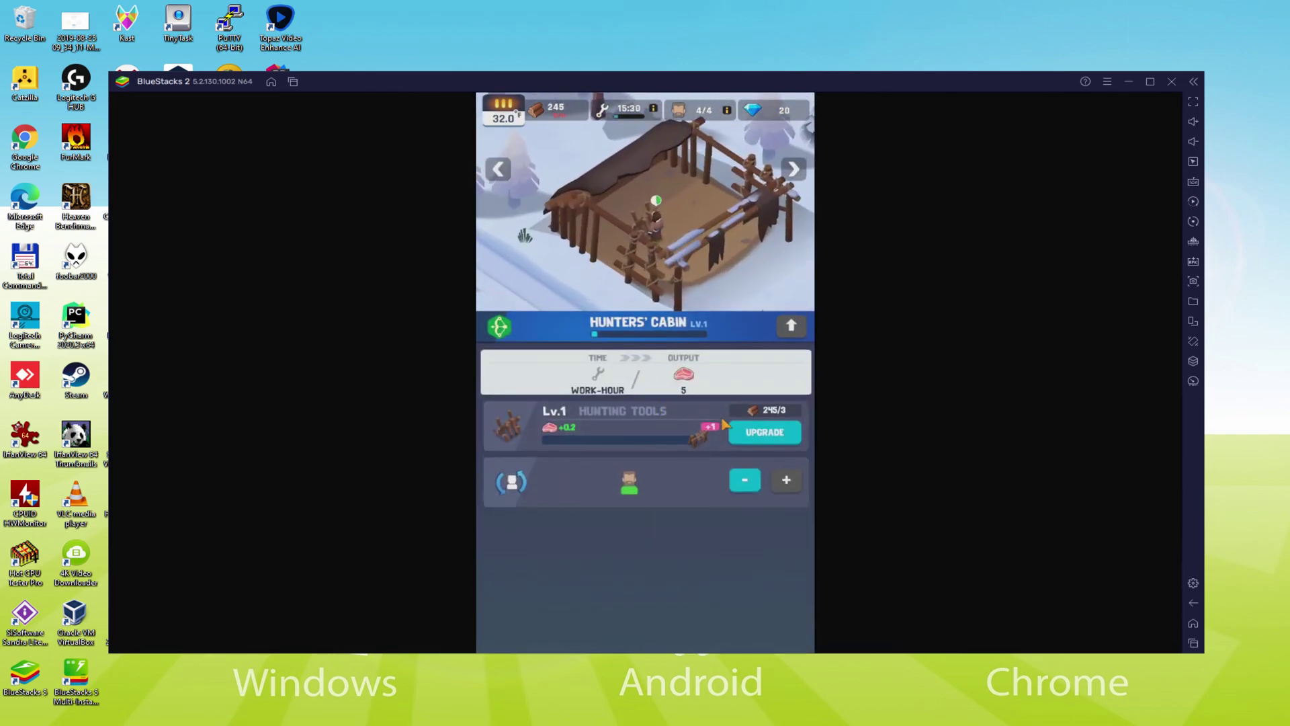
pyautogui.click(765, 432)
pyautogui.click(764, 431)
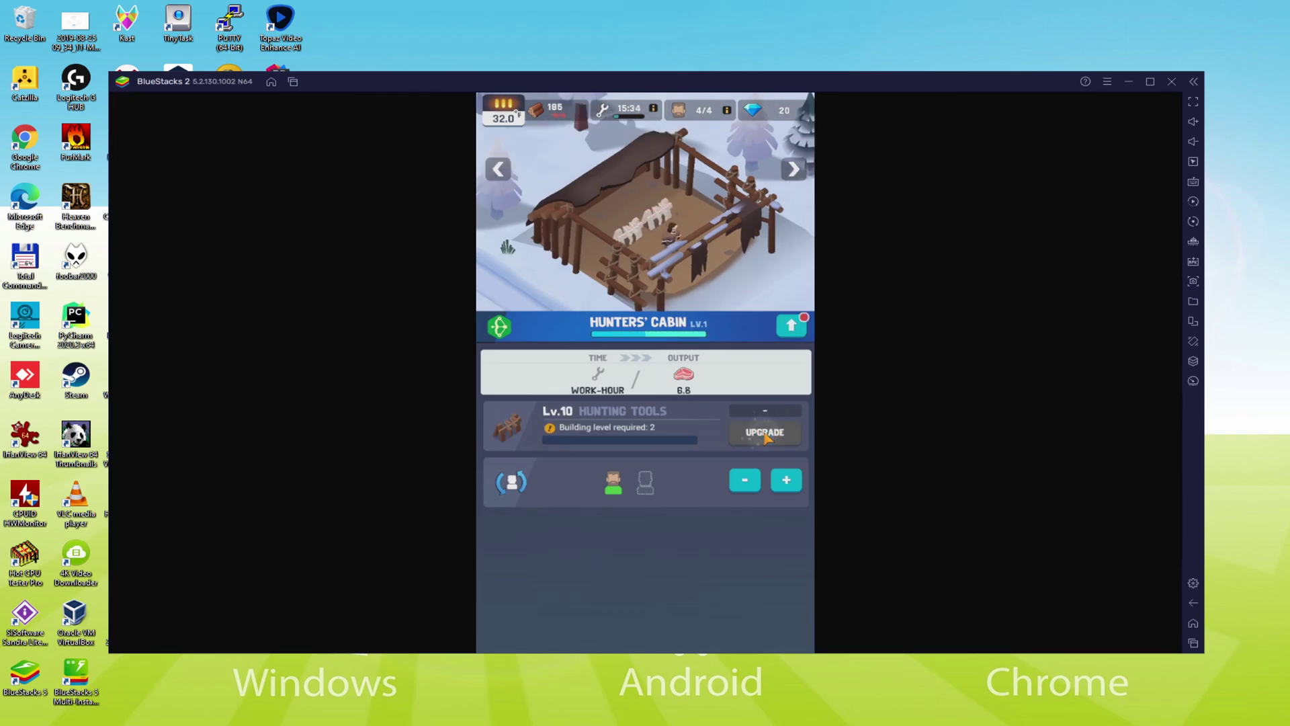